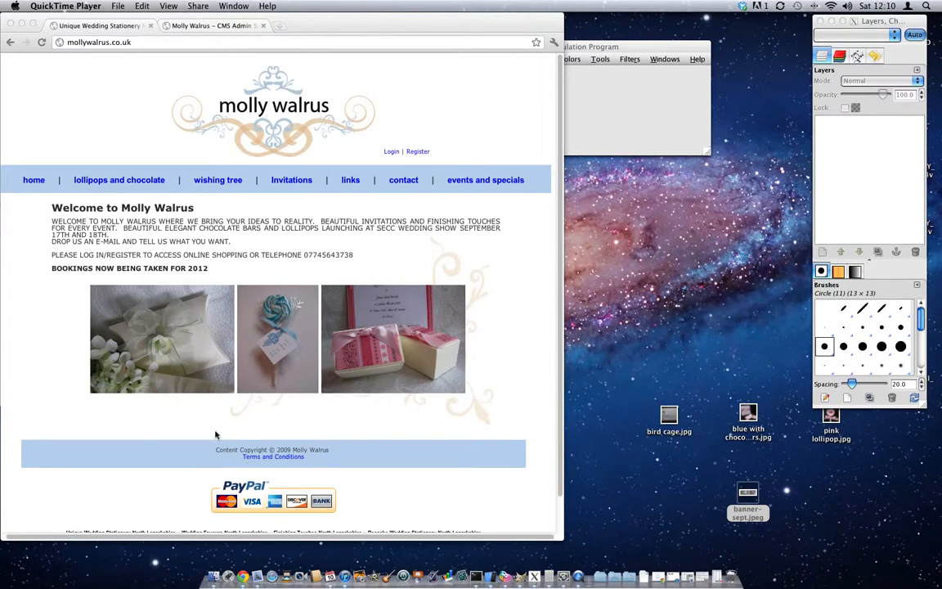
# - Save the three-photo banner image from the Molly Walrus home page to the Desktop as banner-sept
pyautogui.click(259, 363)
pyautogui.scroll(-1, 259, 363)
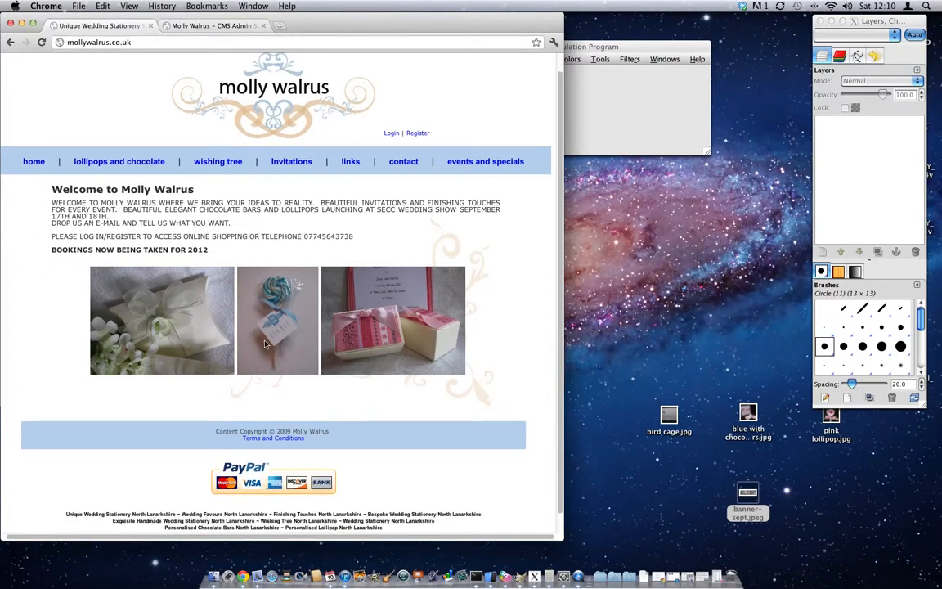
pyautogui.rightClick(265, 345)
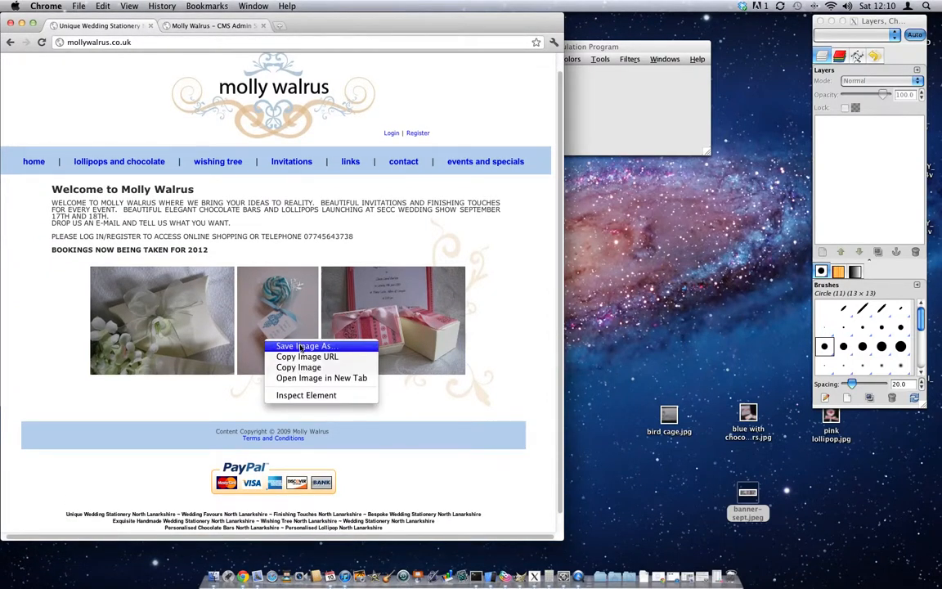
pyautogui.click(301, 346)
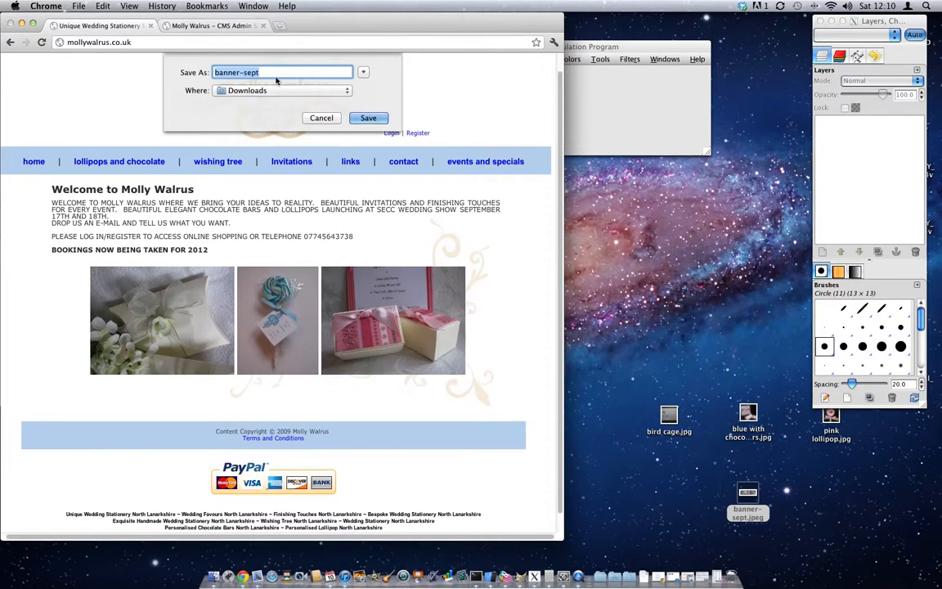
pyautogui.click(303, 90)
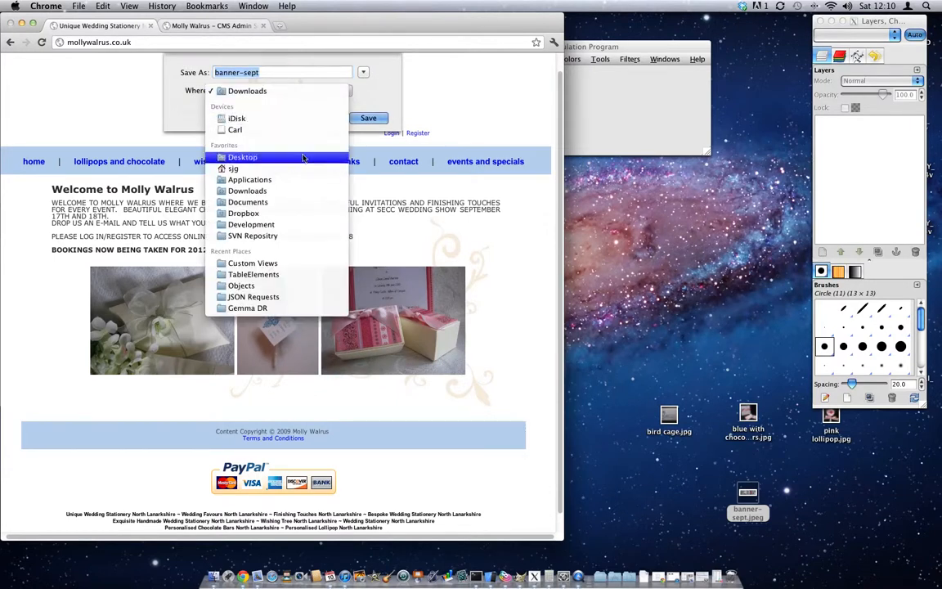
pyautogui.click(304, 139)
pyautogui.click(367, 118)
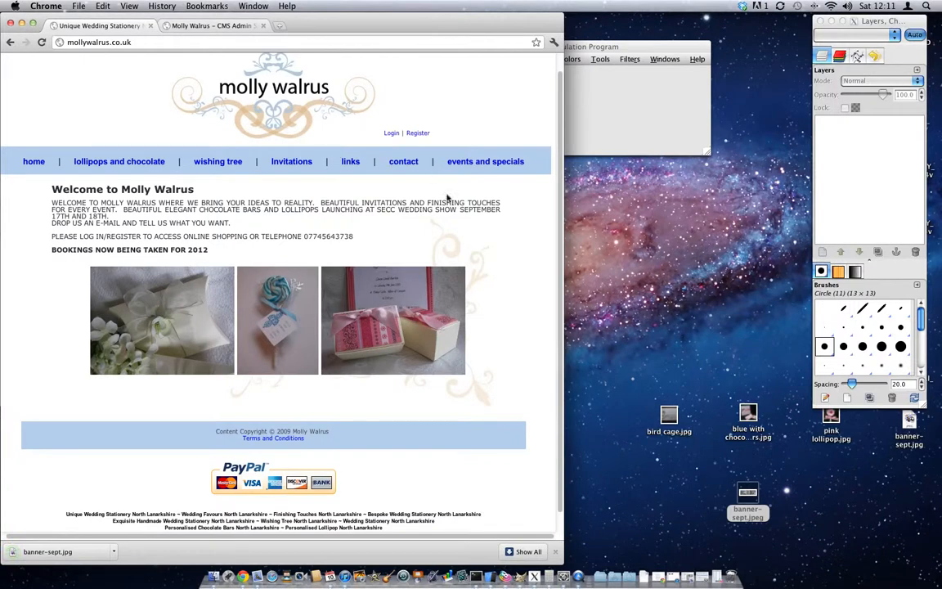
# - Open the downloaded banner-sept.jpg in GIMP and assign it the RGB workspace (sRGB IEC61966-2.1) color profile
pyautogui.moveTo(916, 425); pyautogui.dragTo(700, 354)
pyautogui.rightClick(698, 350)
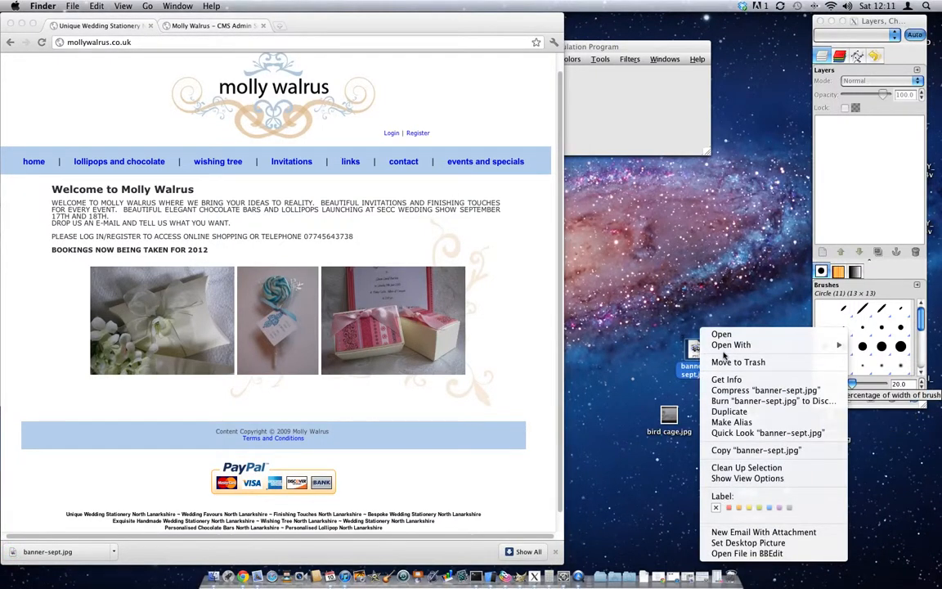
pyautogui.moveTo(731, 344)
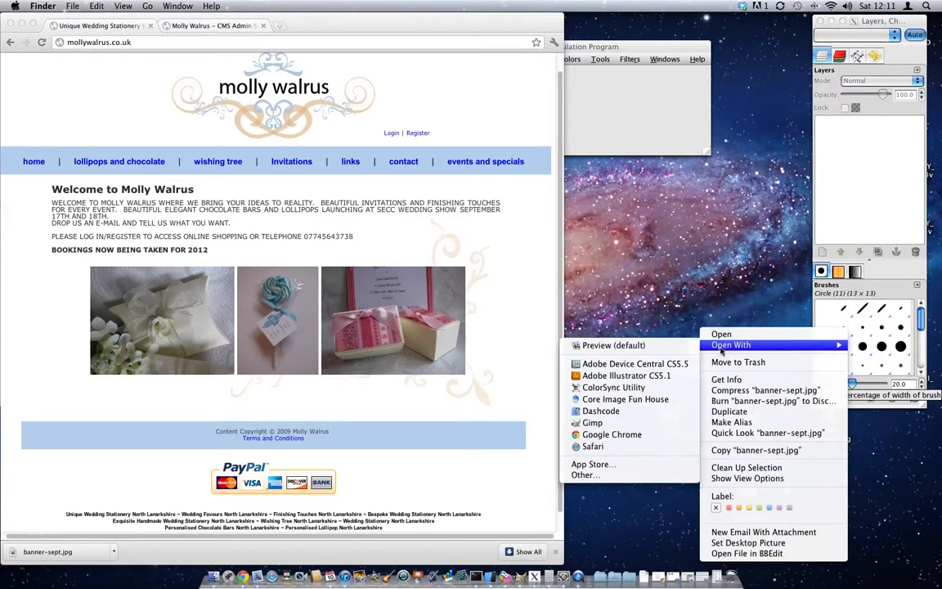
pyautogui.click(670, 423)
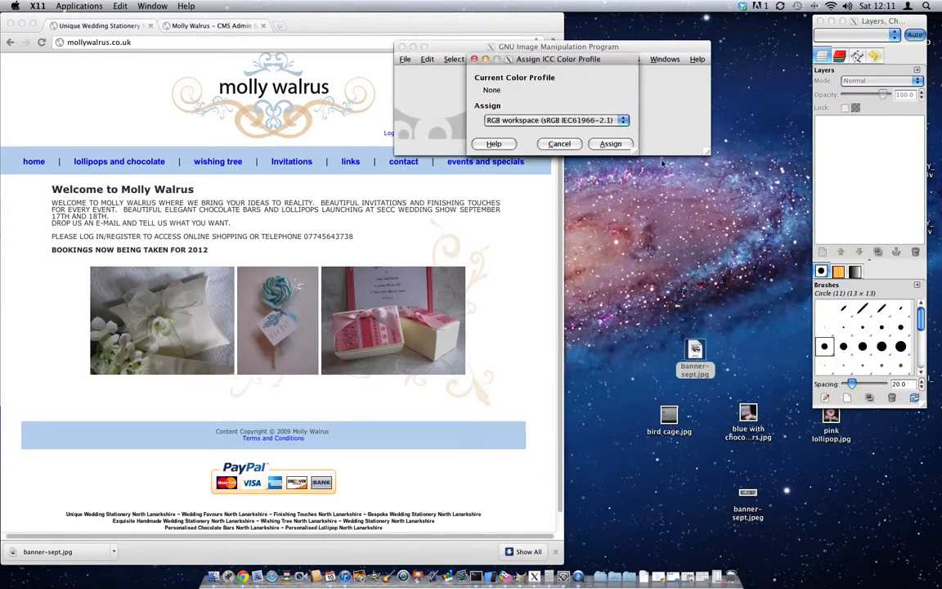
pyautogui.click(616, 147)
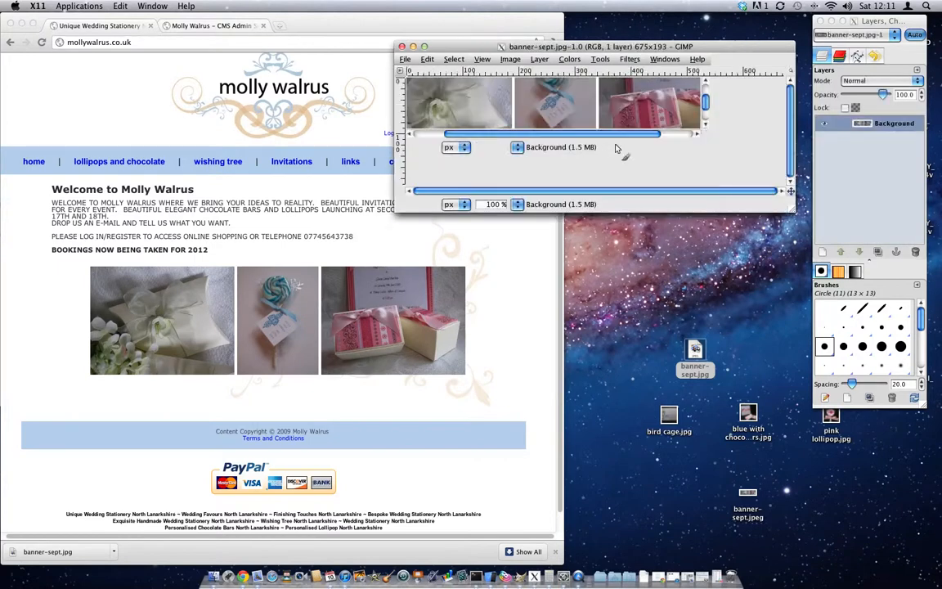
# - Enlarge and reposition the banner image window so the whole banner is visible, and minimize the browser
pyautogui.moveTo(663, 51); pyautogui.dragTo(529, 80)
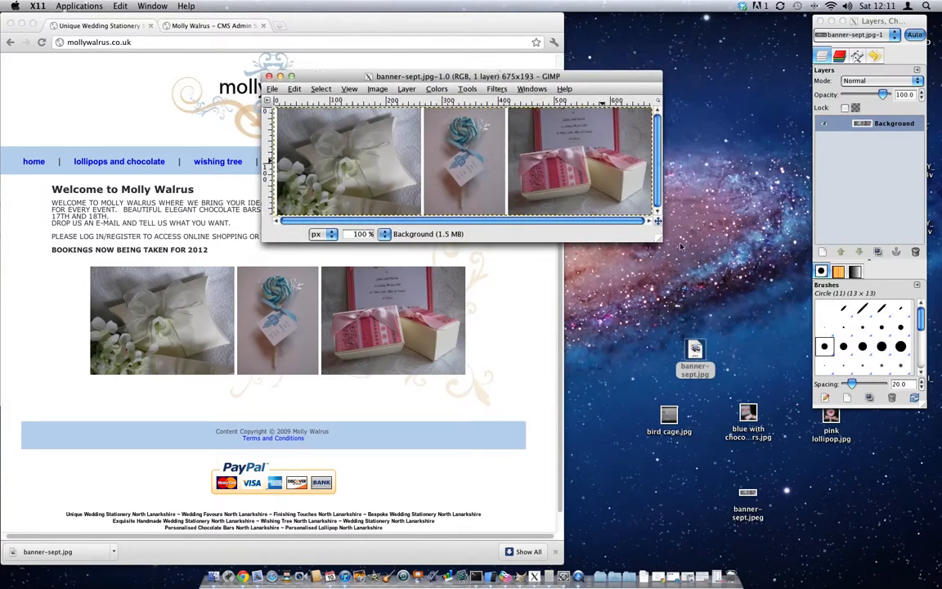
pyautogui.moveTo(659, 243); pyautogui.dragTo(756, 297)
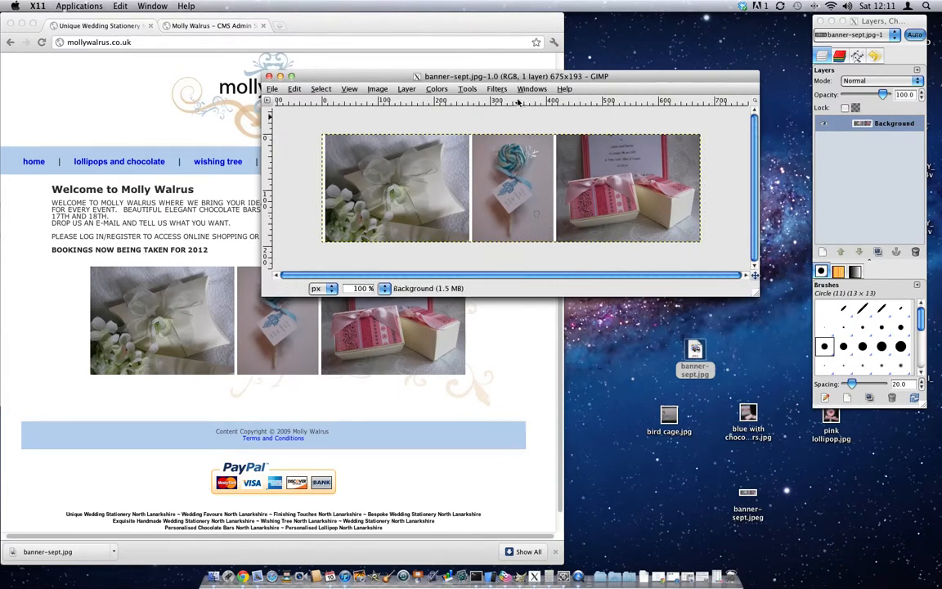
pyautogui.moveTo(520, 79); pyautogui.dragTo(518, 80)
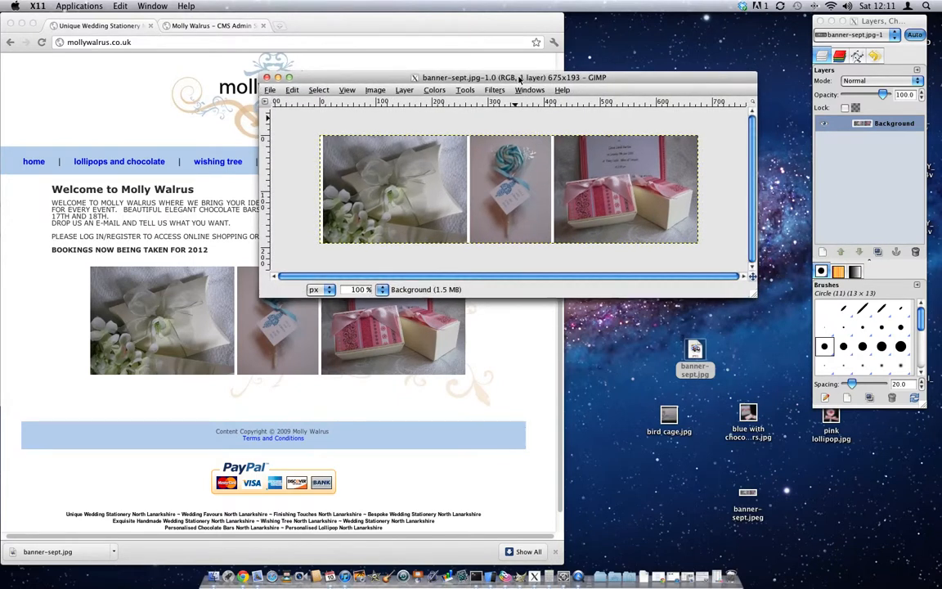
pyautogui.moveTo(520, 79); pyautogui.dragTo(495, 72)
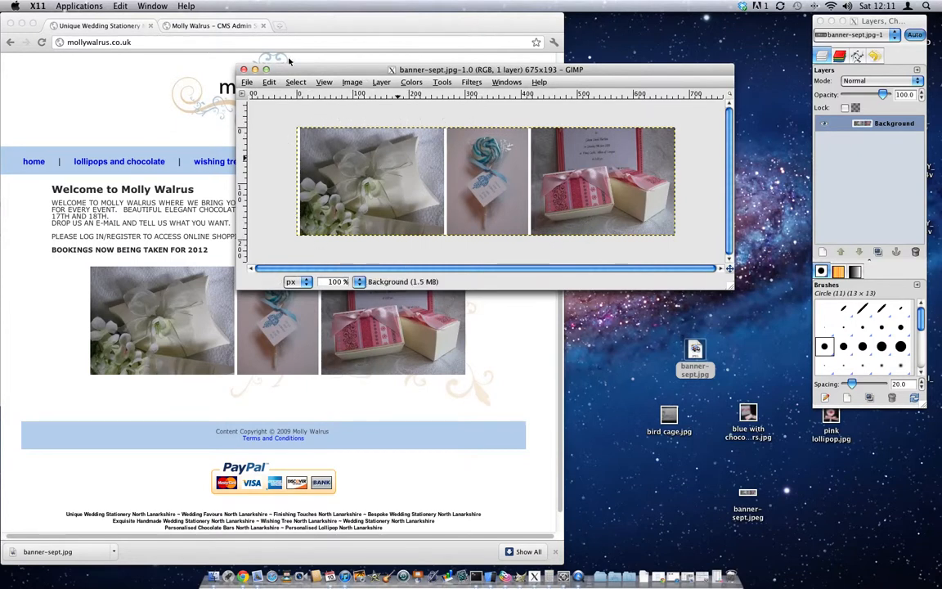
pyautogui.click(21, 24)
pyautogui.moveTo(352, 76); pyautogui.dragTo(292, 52)
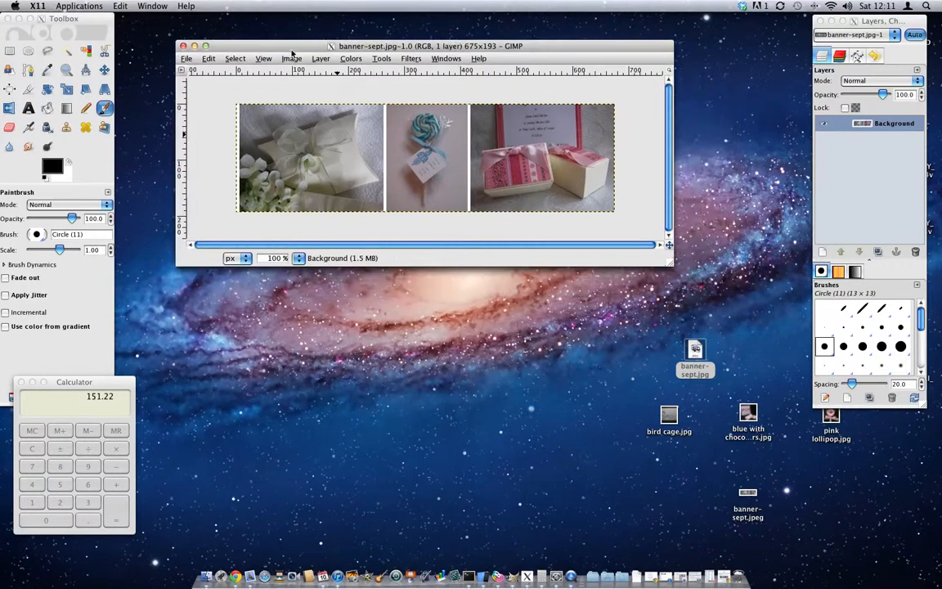
# - Move the bird cage, blue with chocolate and pink lollipop image files together beneath the banner image window
pyautogui.moveTo(639, 384); pyautogui.dragTo(579, 434)
pyautogui.moveTo(659, 419); pyautogui.dragTo(413, 423)
pyautogui.click(458, 536)
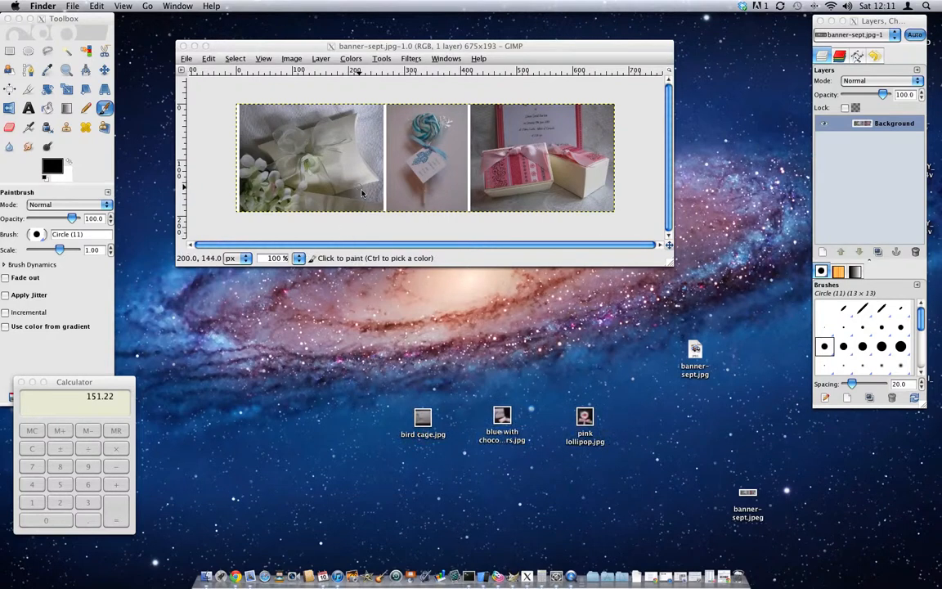
# - Draw a rectangle selection around the entire banner and cut its contents to leave a blank canvas
pyautogui.click(14, 67)
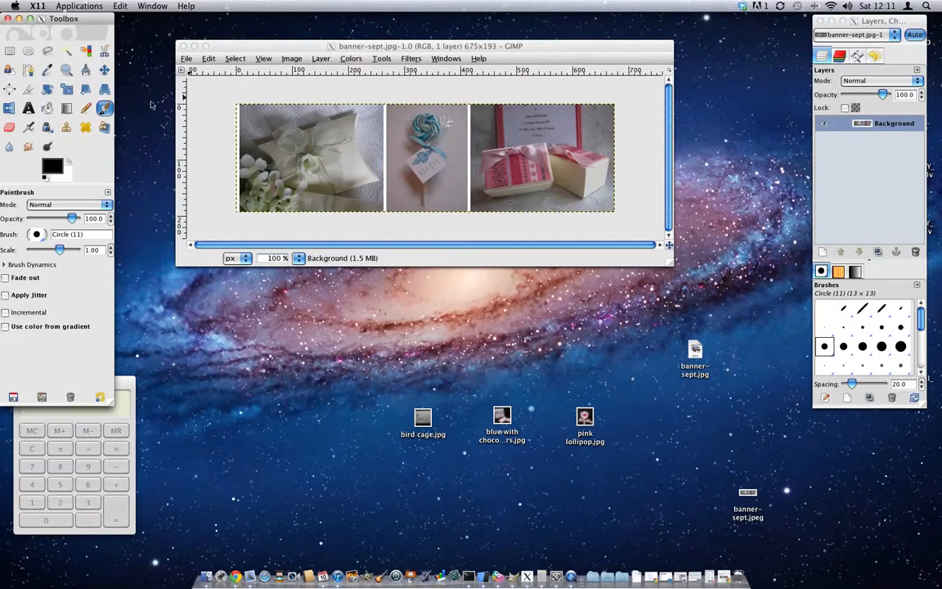
pyautogui.click(10, 50)
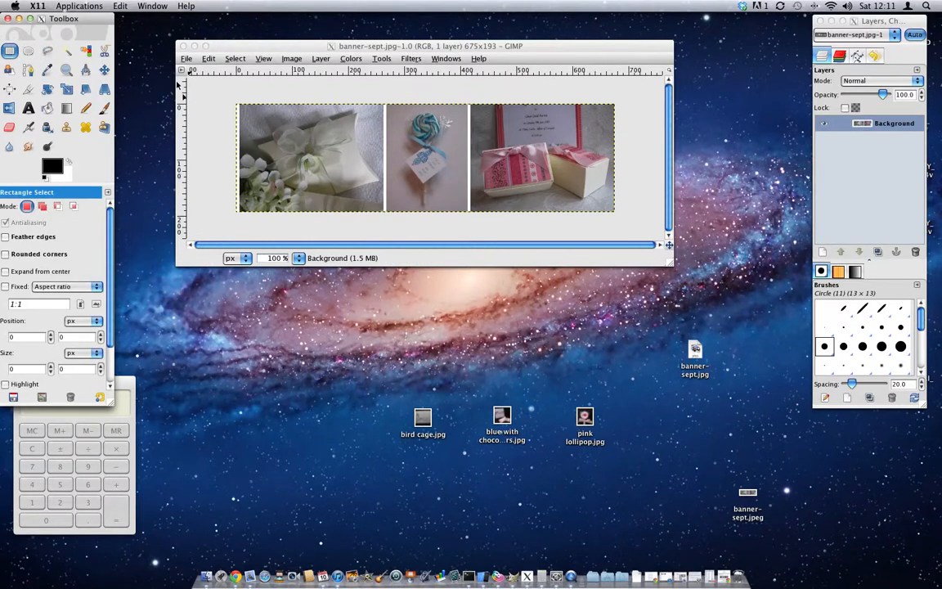
pyautogui.moveTo(212, 90); pyautogui.dragTo(634, 232)
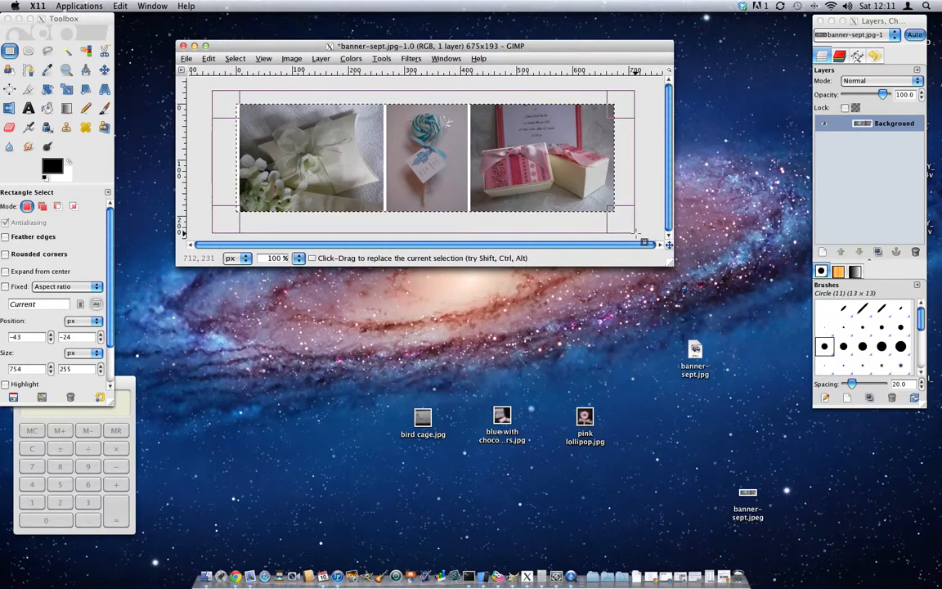
pyautogui.click(236, 57)
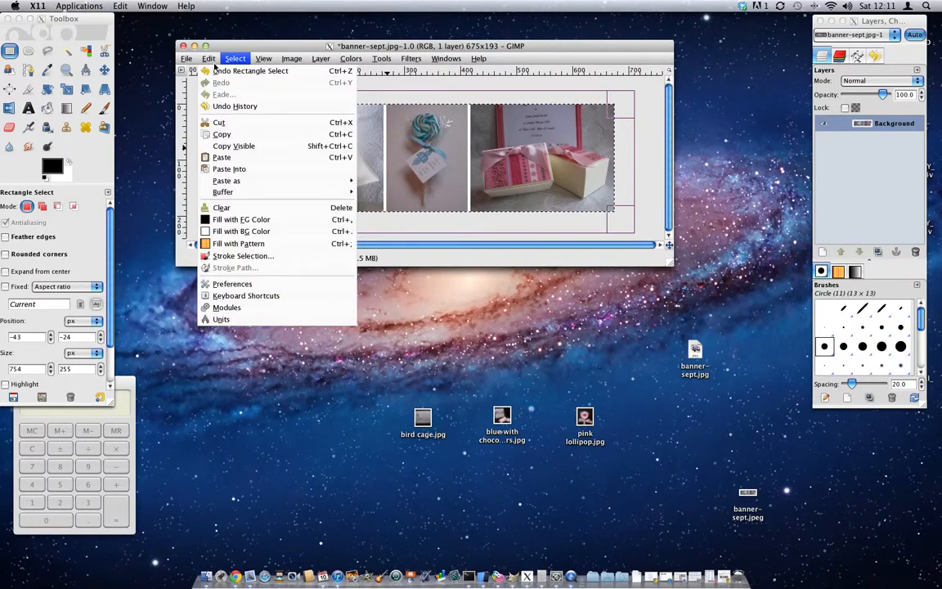
pyautogui.click(218, 122)
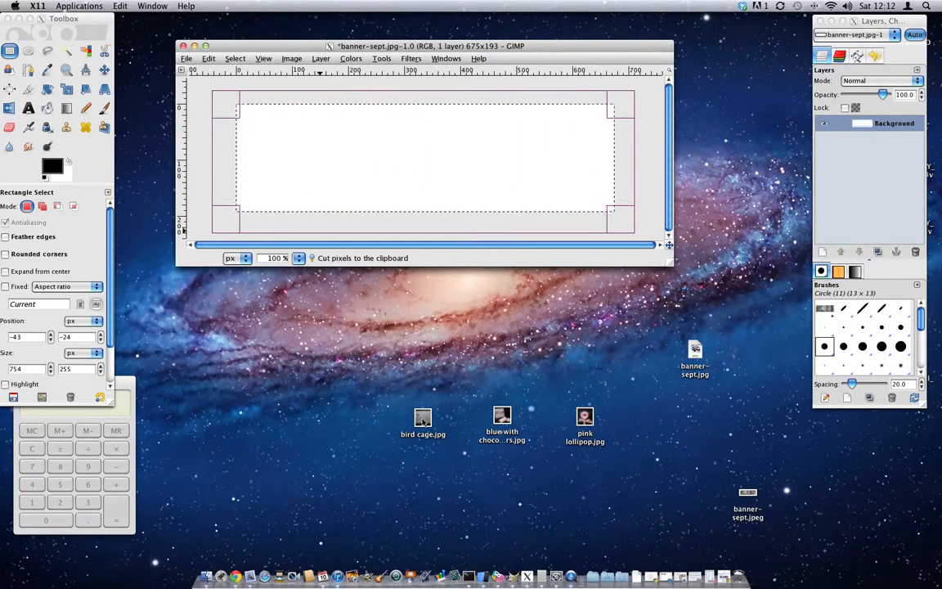
# - Open bird cage.jpg from the desktop in GIMP and place its window directly below the banner window
pyautogui.moveTo(424, 419); pyautogui.dragTo(400, 377)
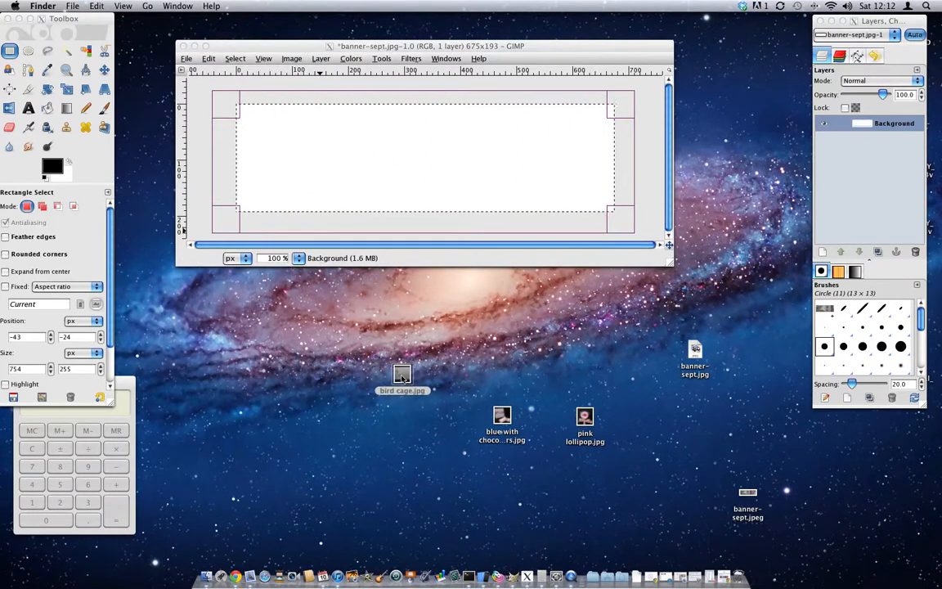
pyautogui.rightClick(401, 376)
pyautogui.moveTo(491, 344)
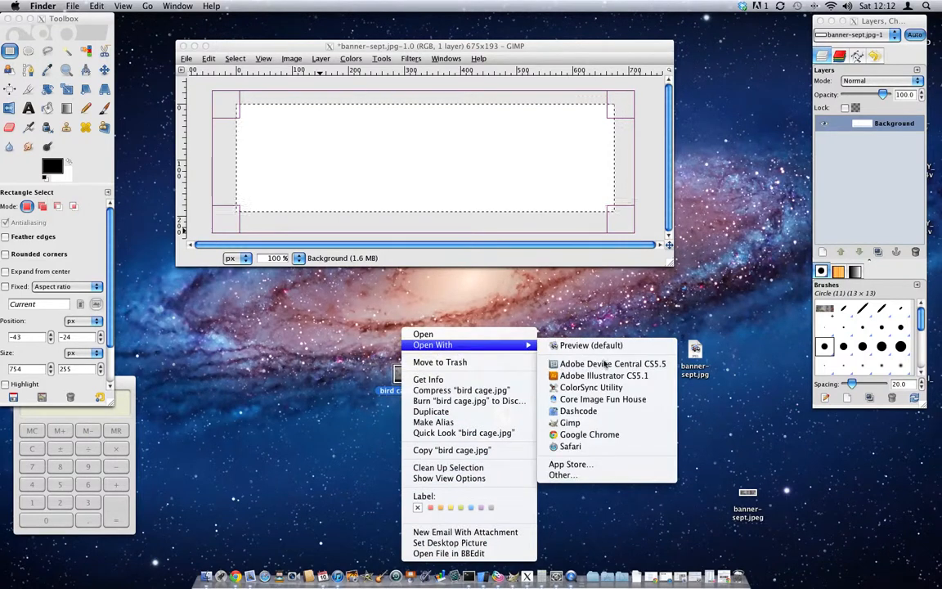
pyautogui.click(605, 422)
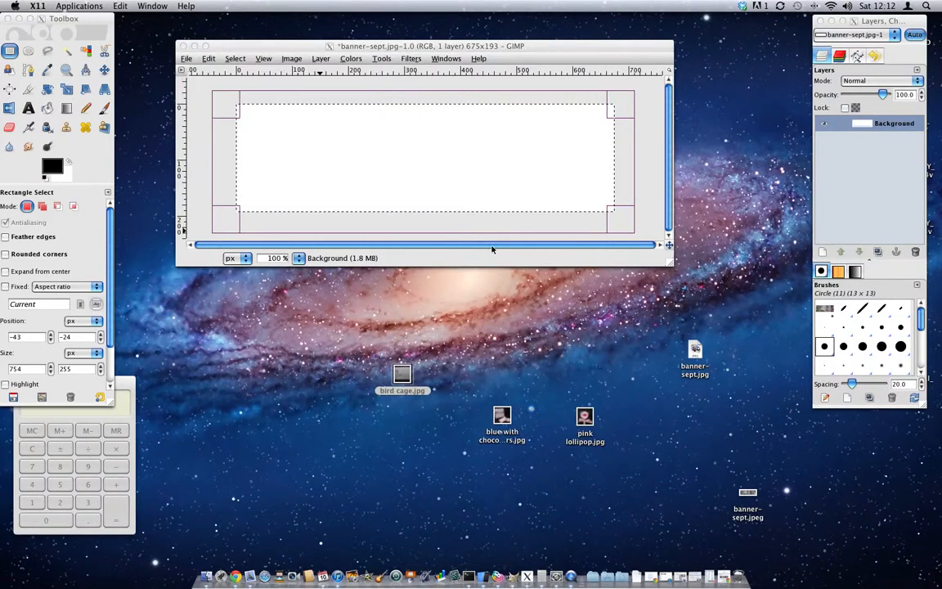
pyautogui.moveTo(360, 57); pyautogui.dragTo(384, 280)
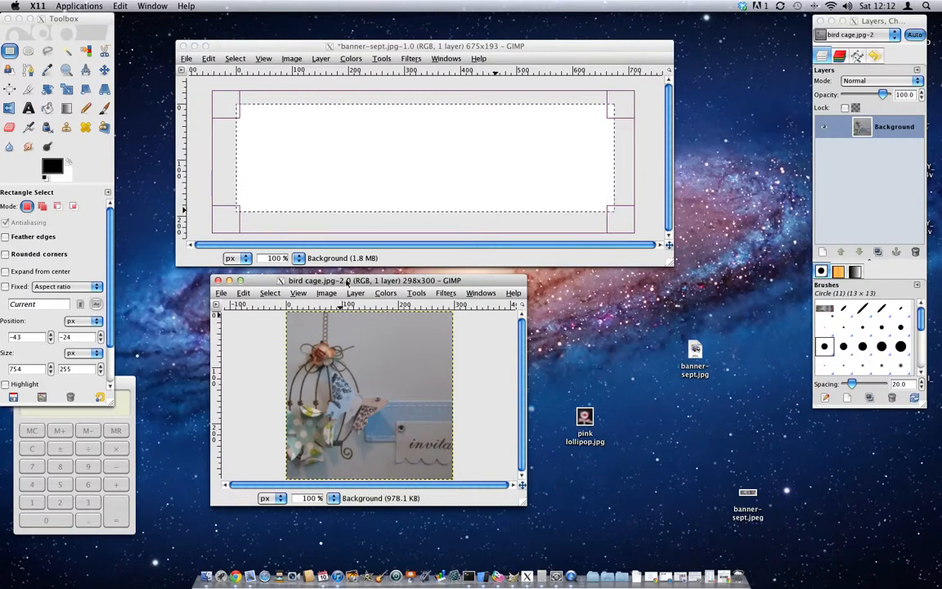
# - Scale the bird cage image to a height of 193 pixels, keeping its proportions for a width of 192 pixels
pyautogui.click(291, 294)
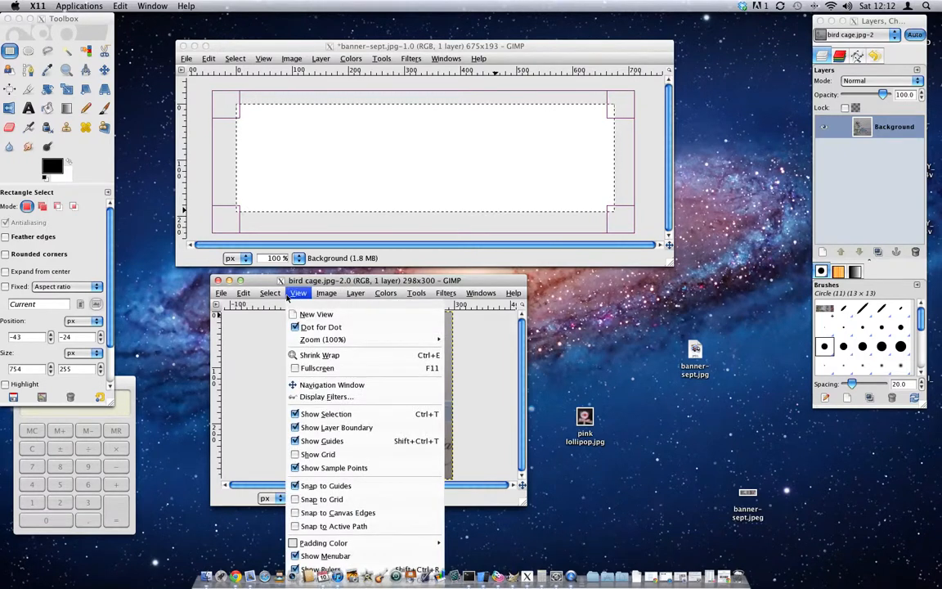
pyautogui.moveTo(274, 296)
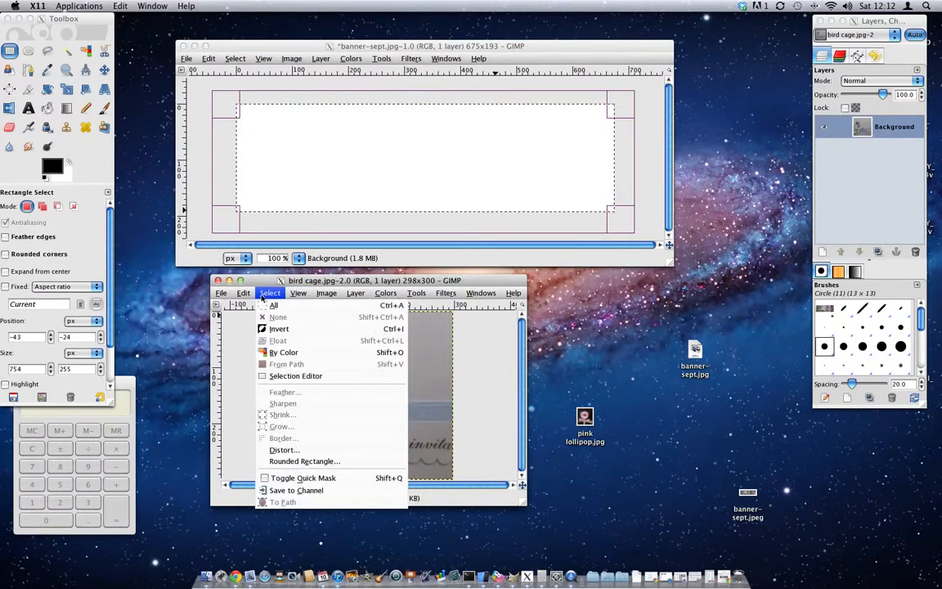
pyautogui.moveTo(321, 295)
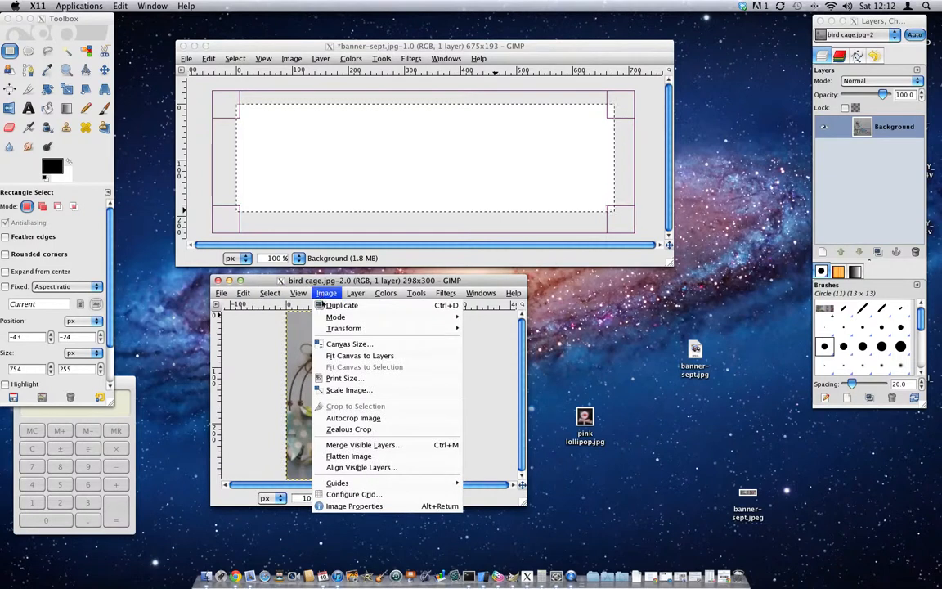
pyautogui.click(347, 391)
pyautogui.doubleClick(308, 363)
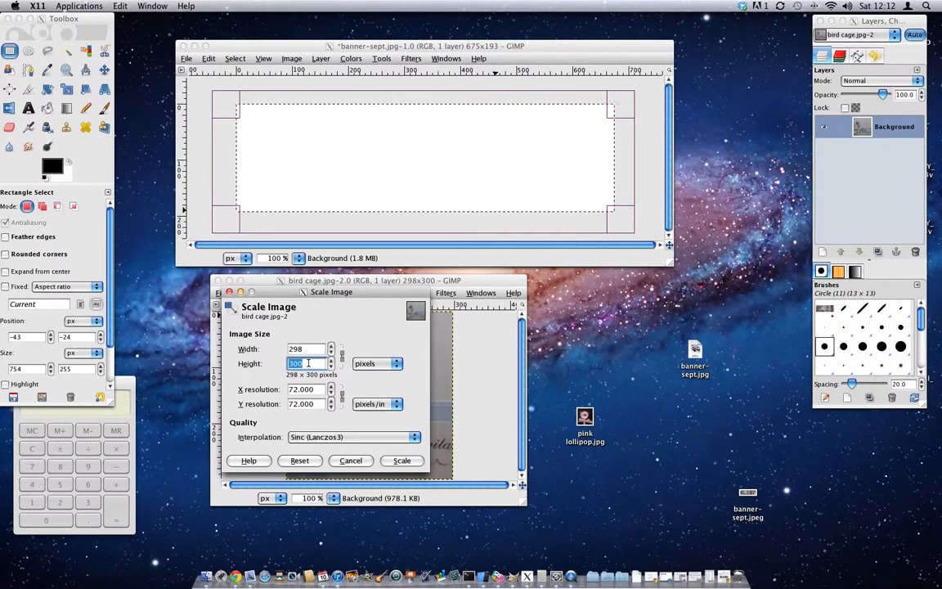
pyautogui.click(238, 573)
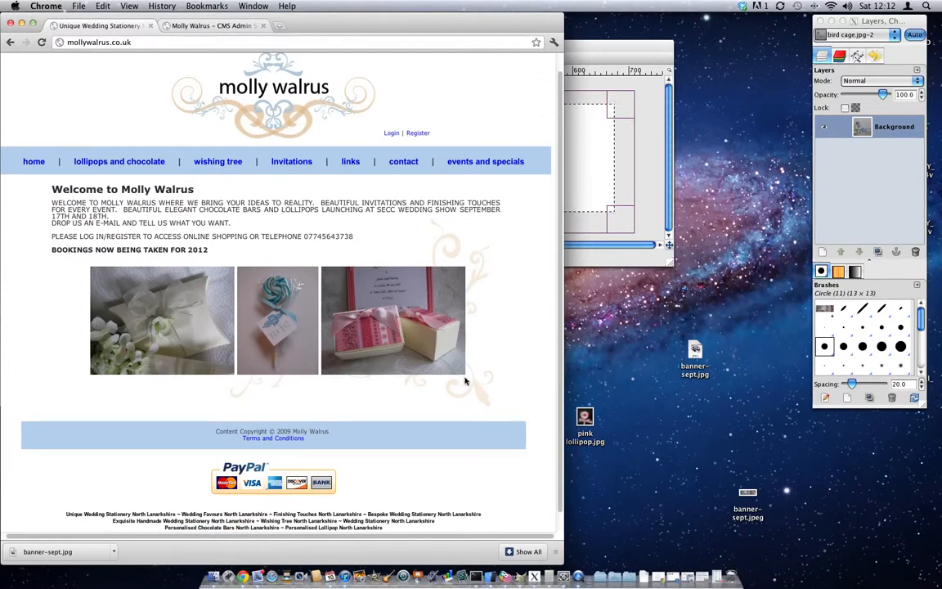
pyautogui.click(21, 24)
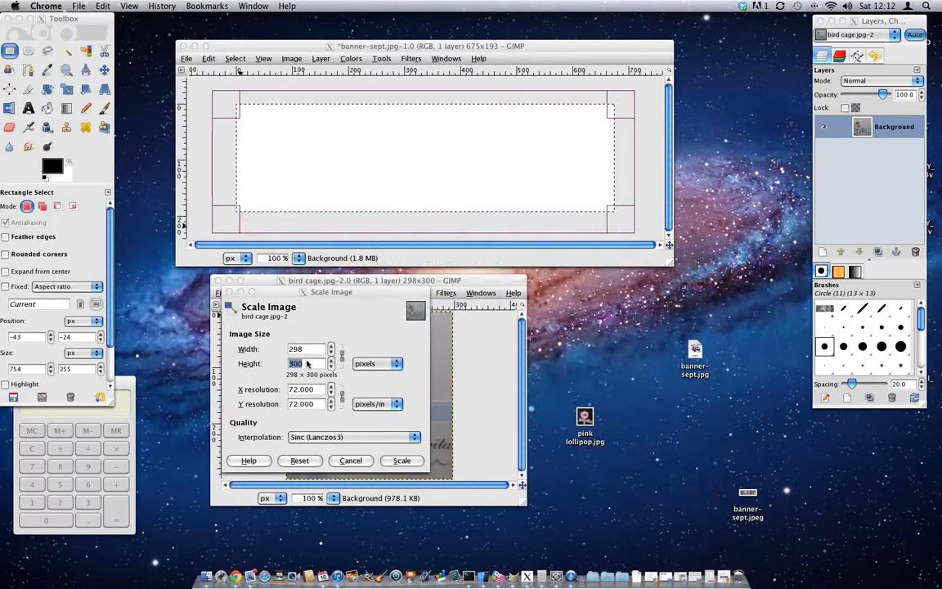
pyautogui.click(307, 363)
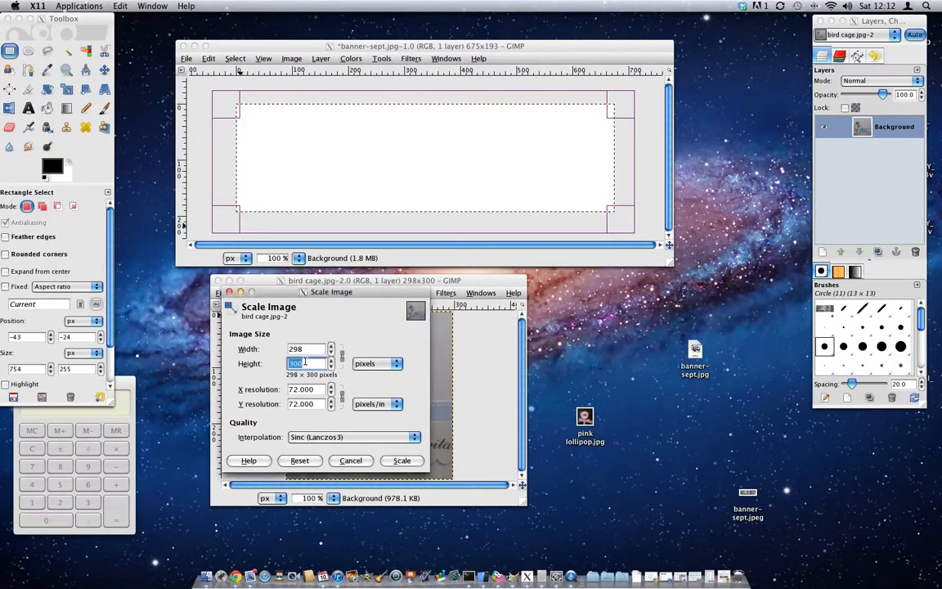
pyautogui.write('193')
pyautogui.click(302, 350)
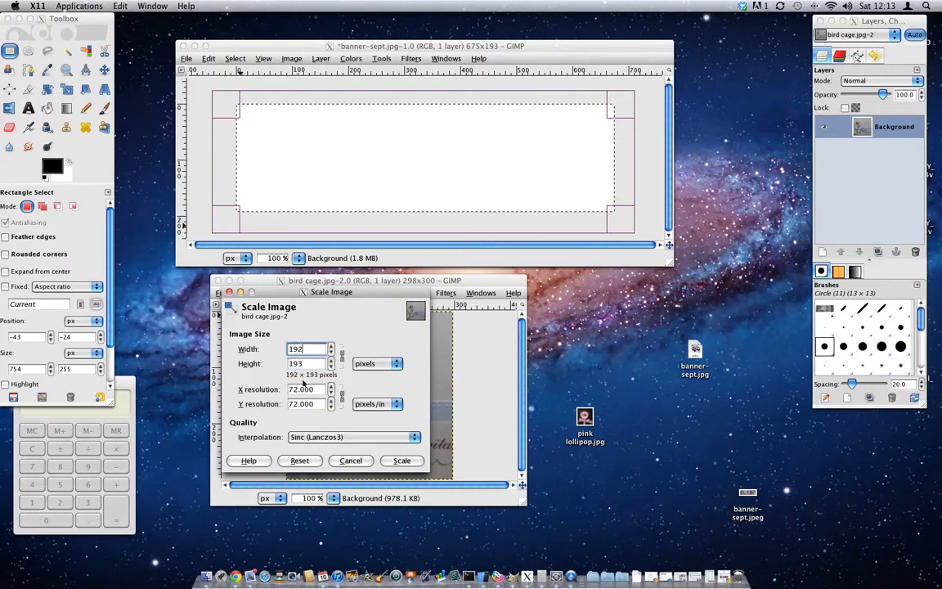
pyautogui.click(402, 461)
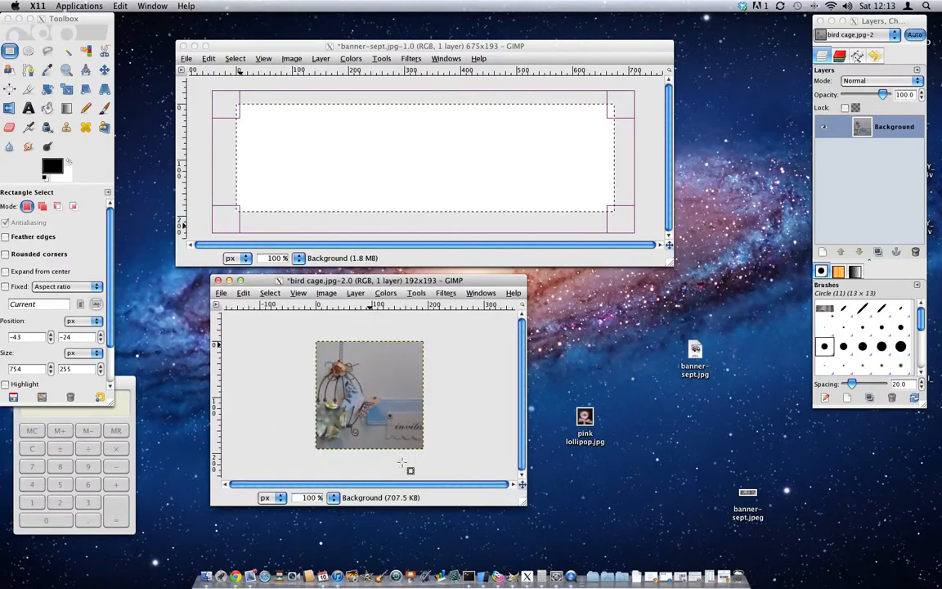
# - Select the entire bird cage image, copy it and paste it into the blank banner image
pyautogui.click(266, 293)
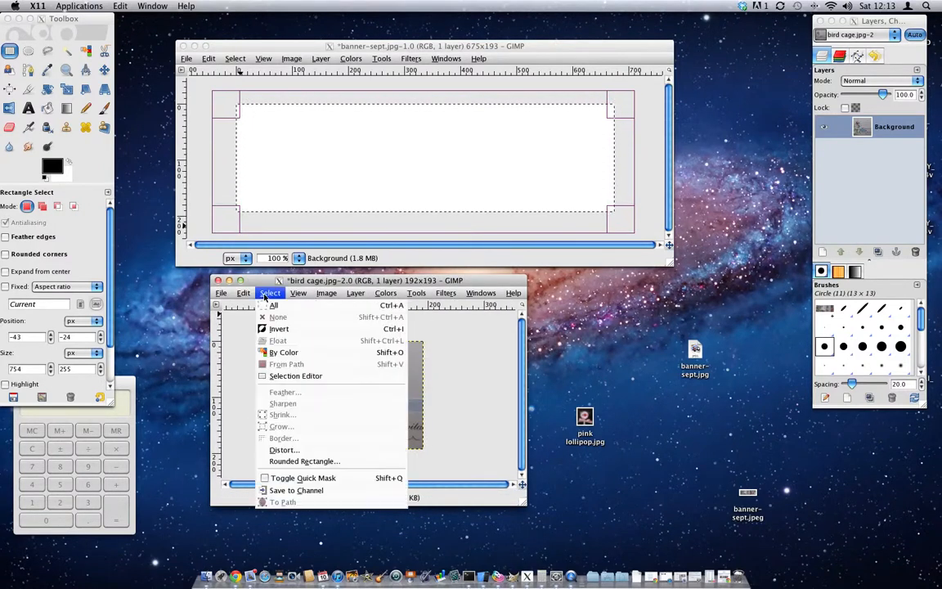
pyautogui.click(267, 305)
pyautogui.click(243, 292)
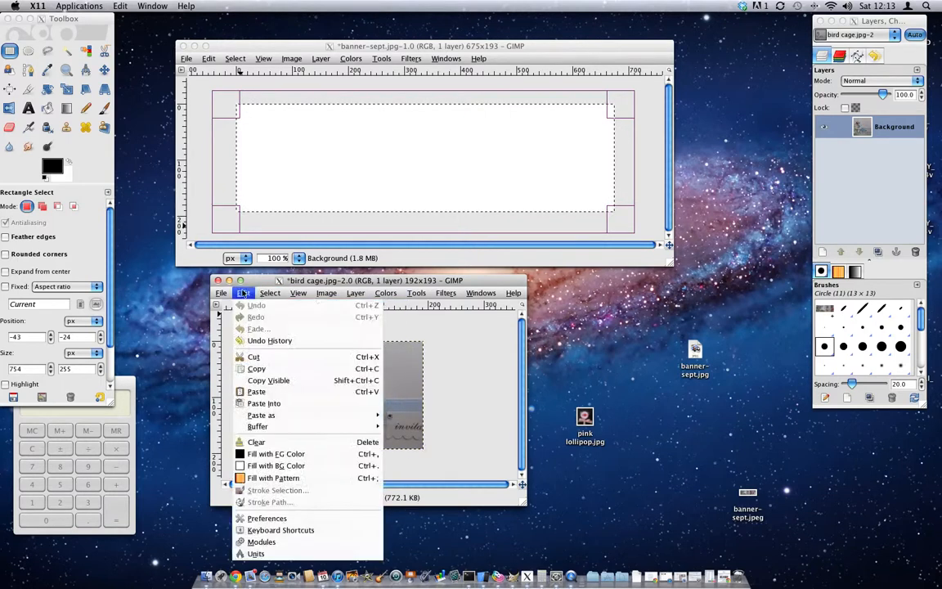
pyautogui.click(257, 369)
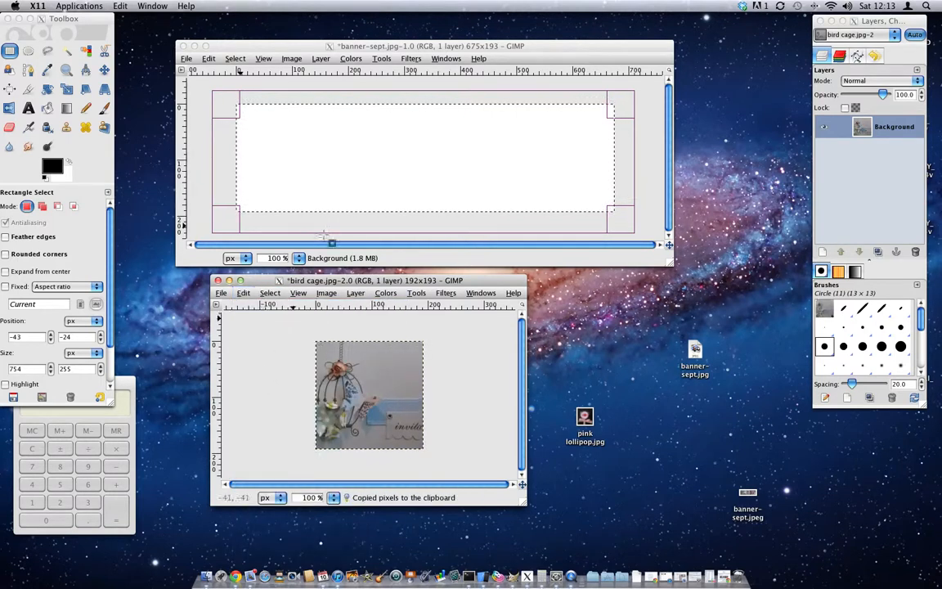
pyautogui.click(324, 92)
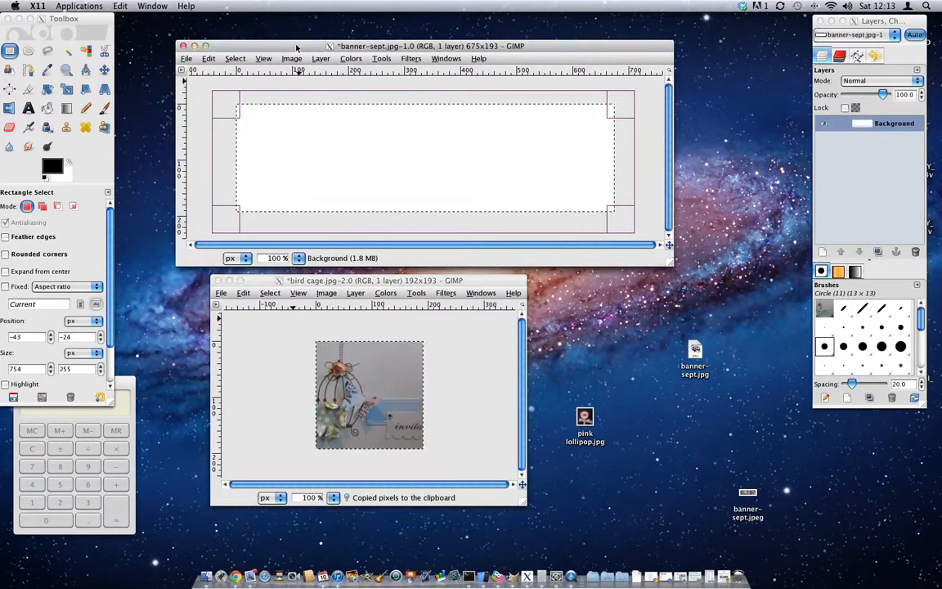
pyautogui.click(211, 59)
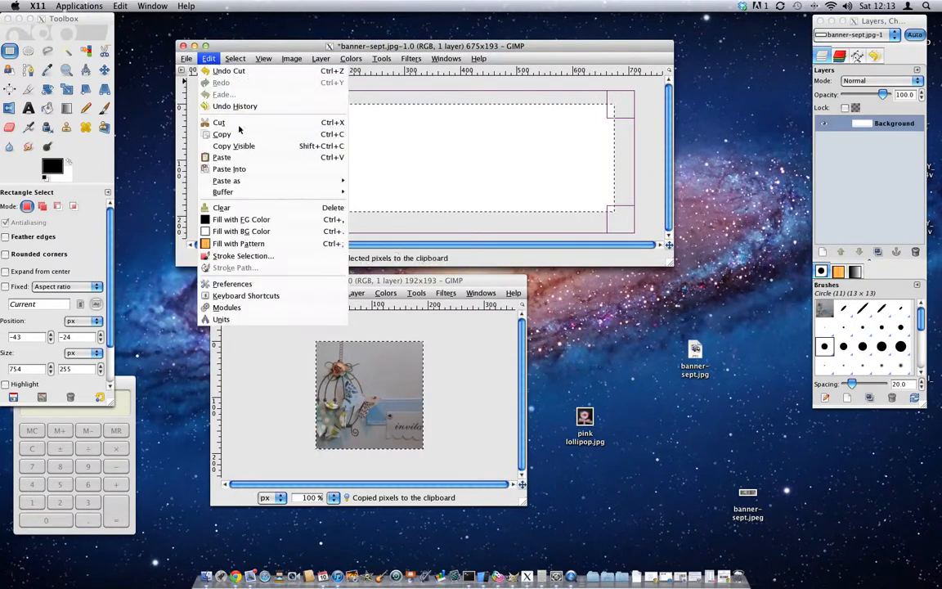
pyautogui.click(239, 157)
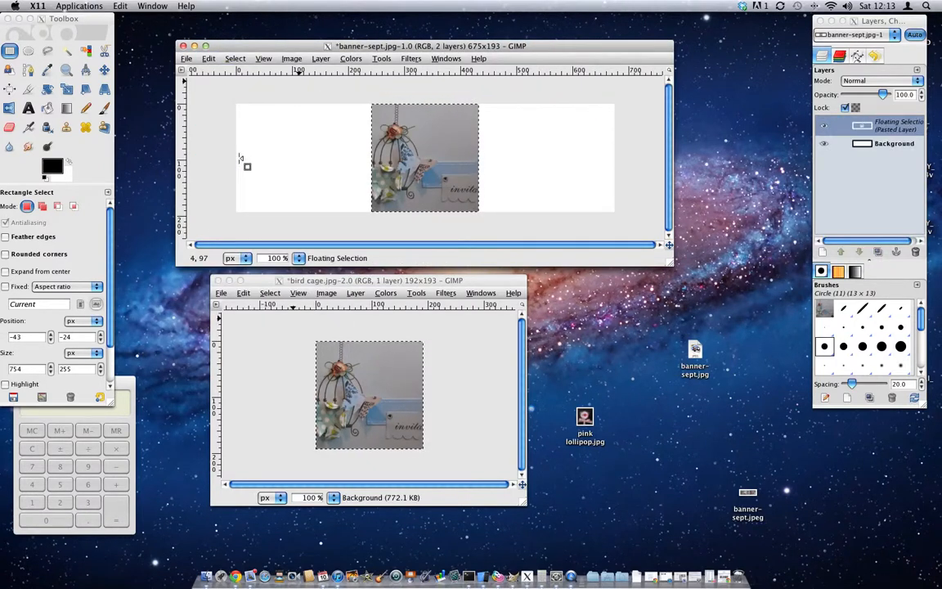
# - Nudge the pasted bird cage photo sideways until it sits flush against the banner's left edge
pyautogui.press('Left')
pyautogui.press('Left')
pyautogui.press('Left')
pyautogui.press('Left')
pyautogui.press('Left')
pyautogui.press('Left')
pyautogui.press('Left')
pyautogui.press('Left')
pyautogui.hotkey('shift', 'Left')
pyautogui.hotkey('shift', 'Left')
pyautogui.hotkey('shift', 'Left')
pyautogui.hotkey('shift', 'Left')
pyautogui.hotkey('shift', 'Left')
pyautogui.hotkey('shift', 'Left')
pyautogui.hotkey('shift', 'Left')
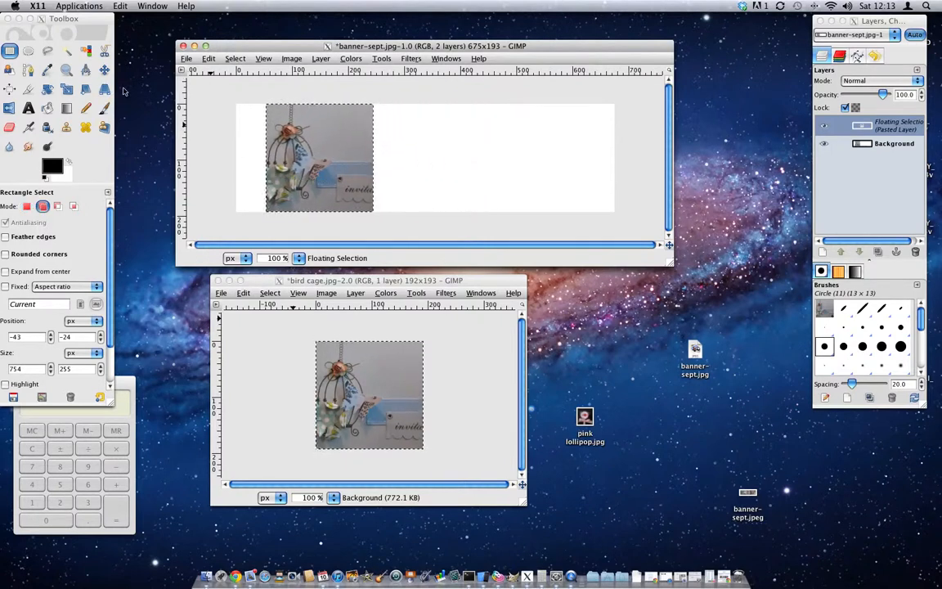
pyautogui.hotkey('shift', 'Left')
pyautogui.hotkey('shift', 'Left')
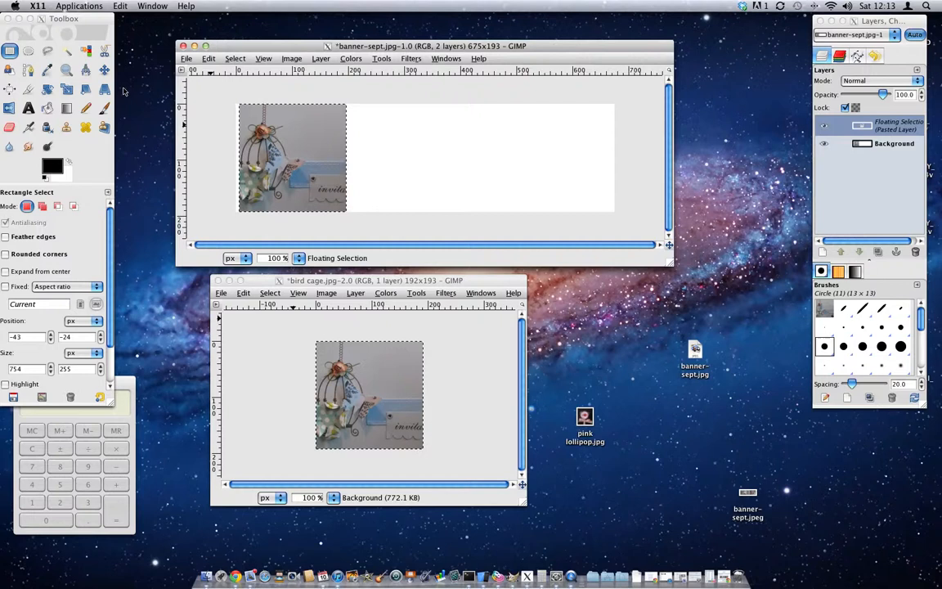
pyautogui.press('Left')
pyautogui.press('Left')
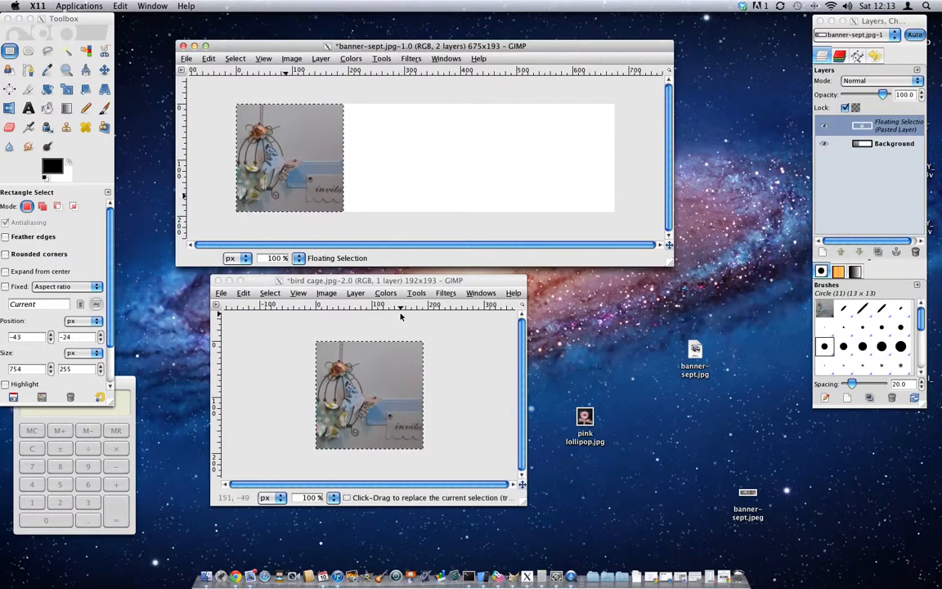
# - Close the bird cage.jpg image without saving its changes
pyautogui.click(372, 281)
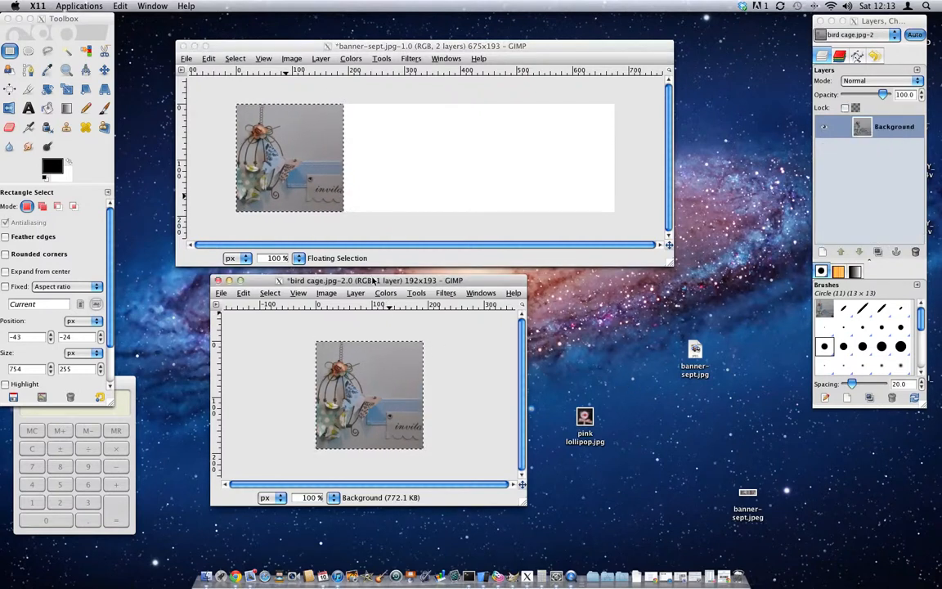
pyautogui.click(218, 281)
pyautogui.click(312, 438)
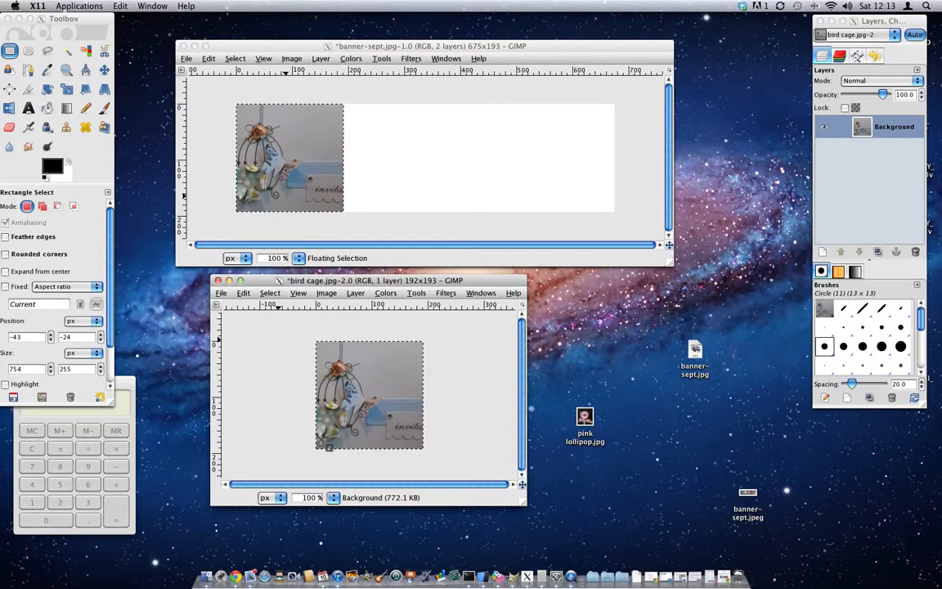
# - Regroup the remaining photo files on the desktop, open pink lollipop.jpg in GIMP and place its window below the banner window
pyautogui.moveTo(500, 417); pyautogui.dragTo(488, 379)
pyautogui.moveTo(585, 419); pyautogui.dragTo(434, 431)
pyautogui.rightClick(431, 431)
pyautogui.moveTo(487, 346)
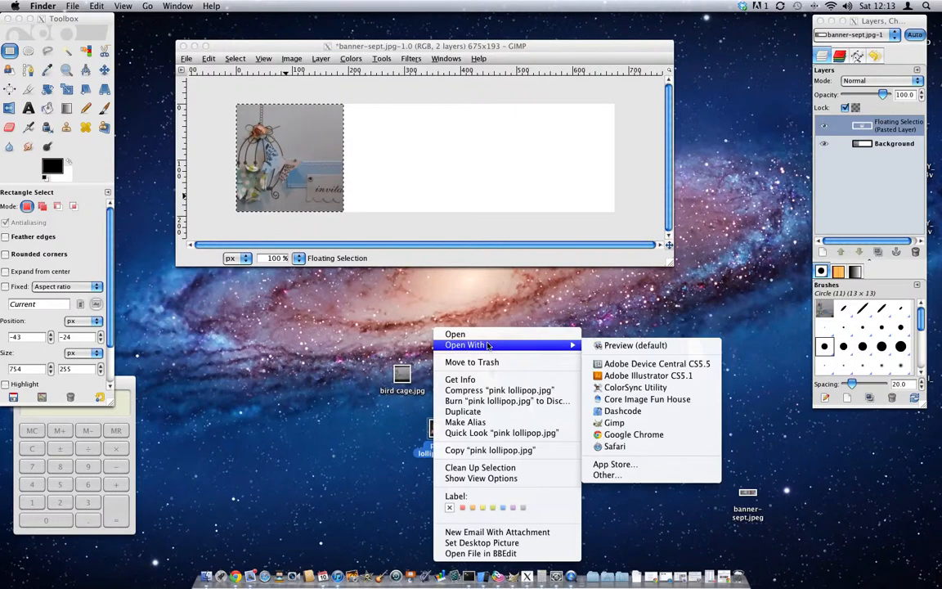
pyautogui.click(614, 422)
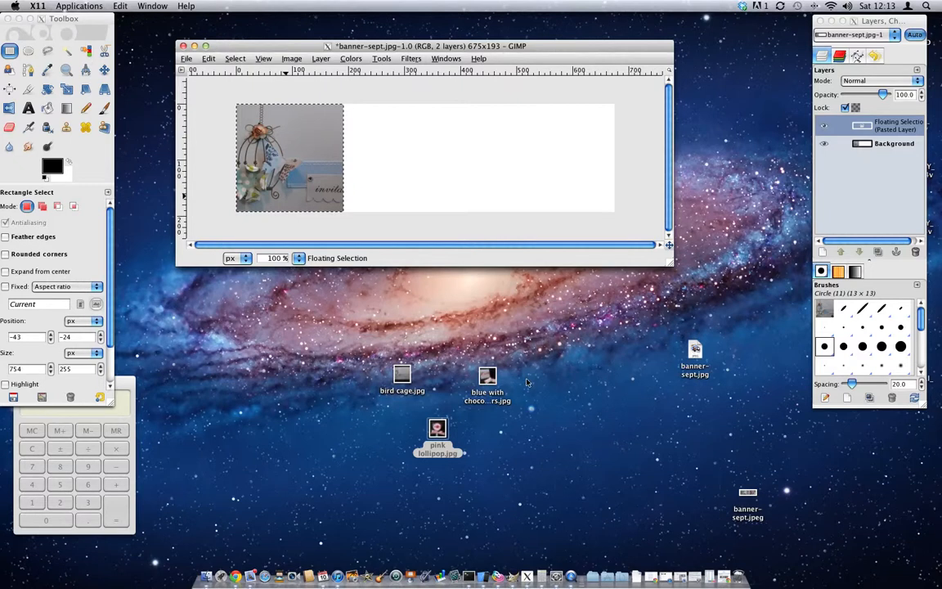
pyautogui.moveTo(413, 59); pyautogui.dragTo(471, 294)
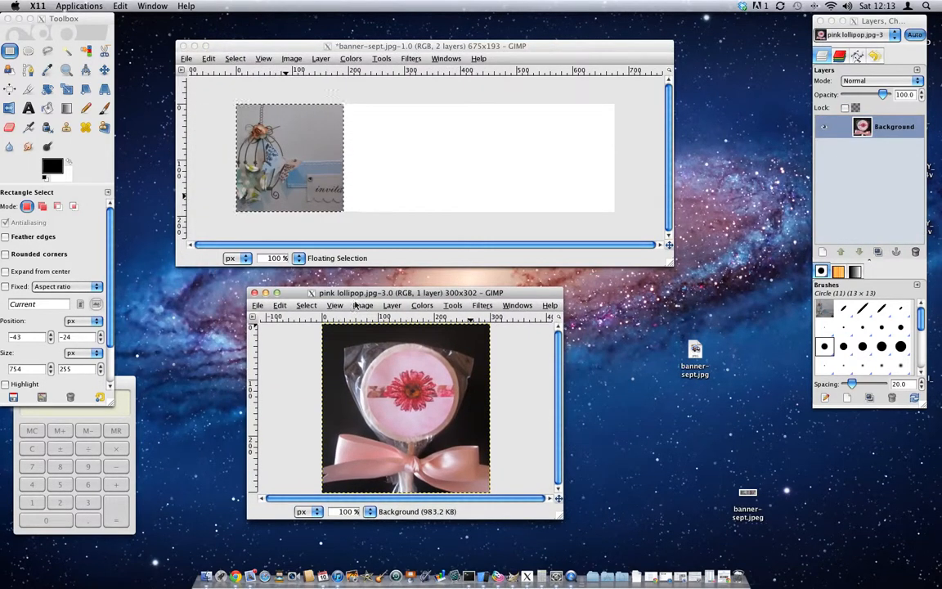
# - Scale the pink lollipop image to a width of 193 pixels, keeping its proportions for a height of 194 pixels
pyautogui.click(334, 305)
pyautogui.click(333, 305)
pyautogui.click(362, 305)
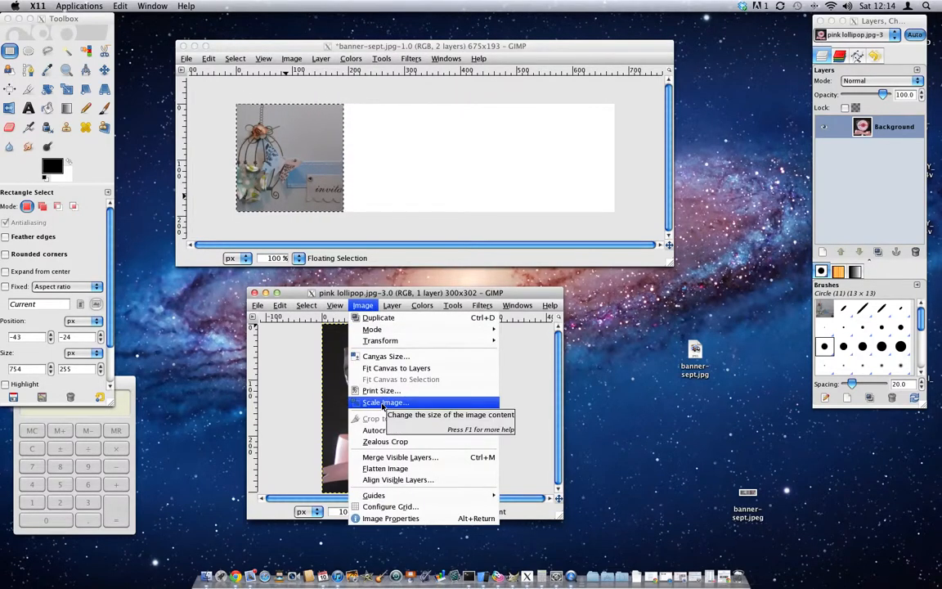
pyautogui.click(382, 402)
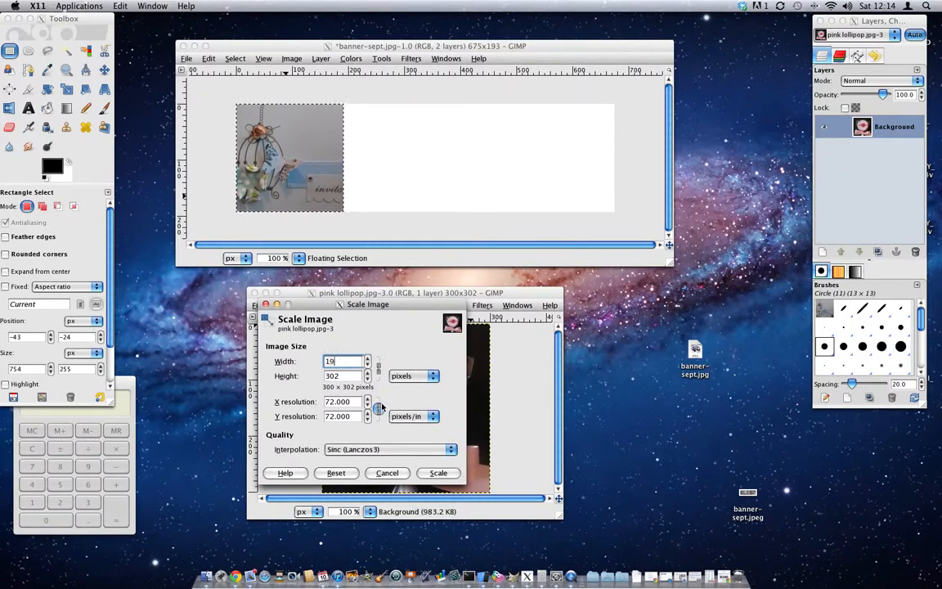
pyautogui.click(440, 472)
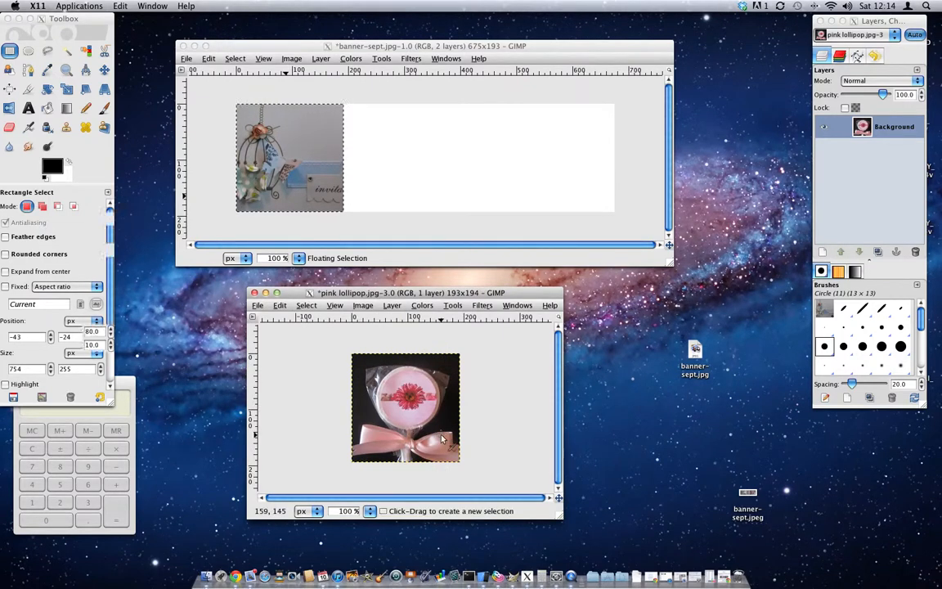
# - Select the entire pink lollipop image, copy it and paste it into the banner image
pyautogui.press('a')
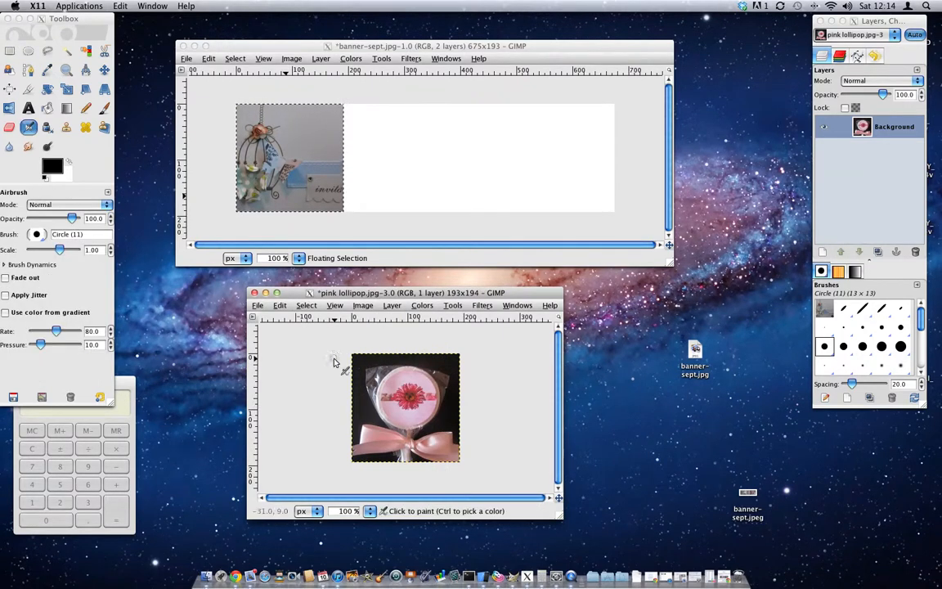
pyautogui.click(306, 305)
pyautogui.click(307, 318)
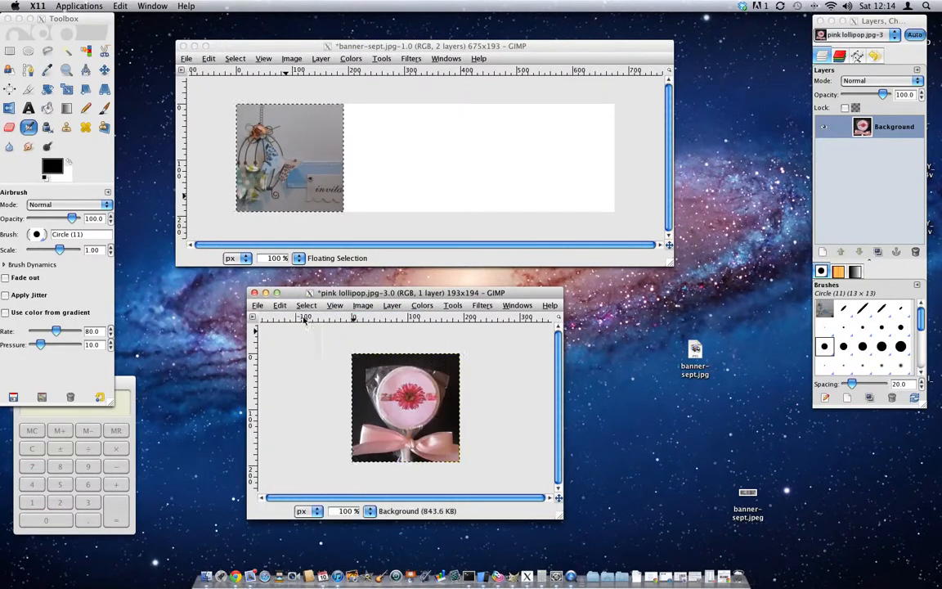
pyautogui.click(280, 306)
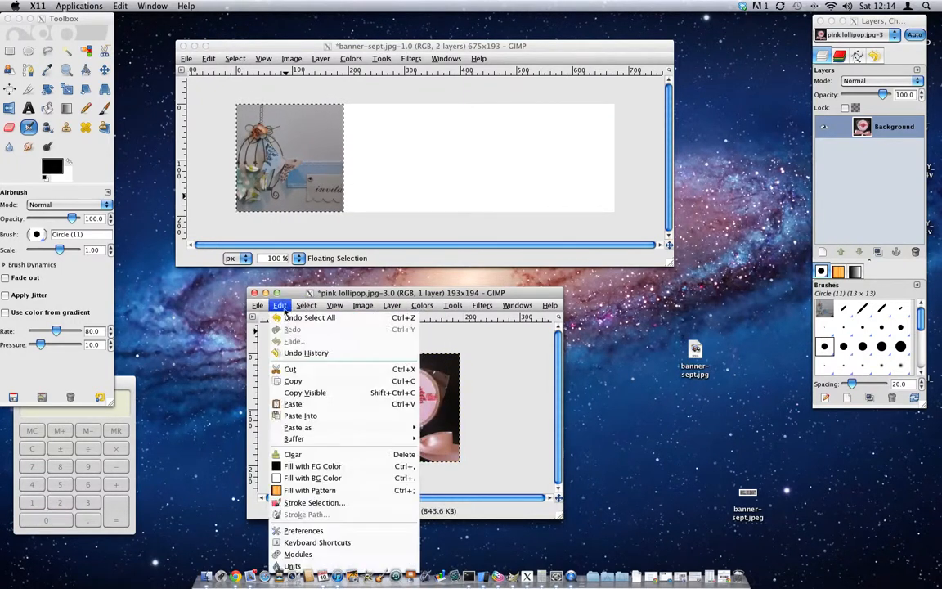
pyautogui.click(308, 382)
pyautogui.click(421, 96)
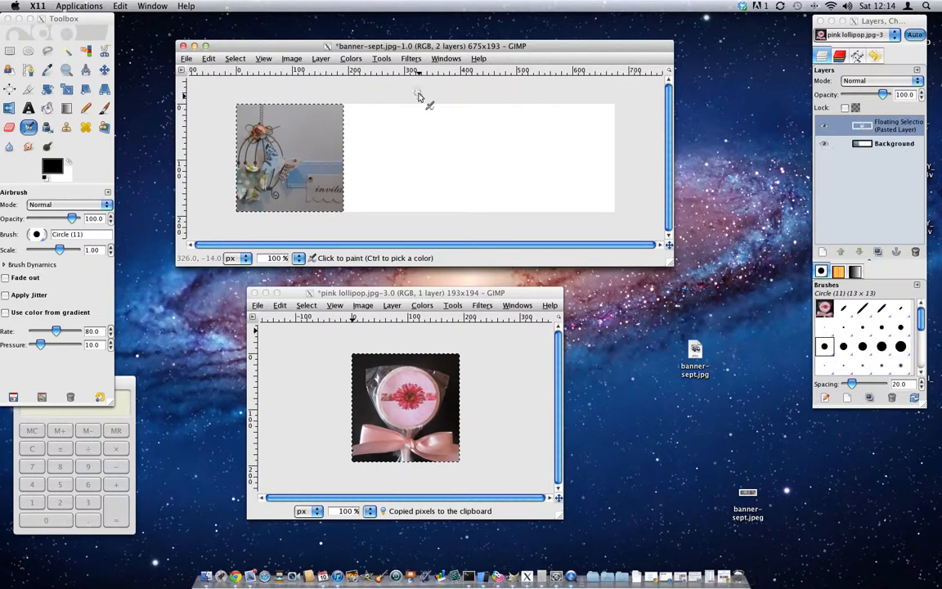
pyautogui.click(233, 59)
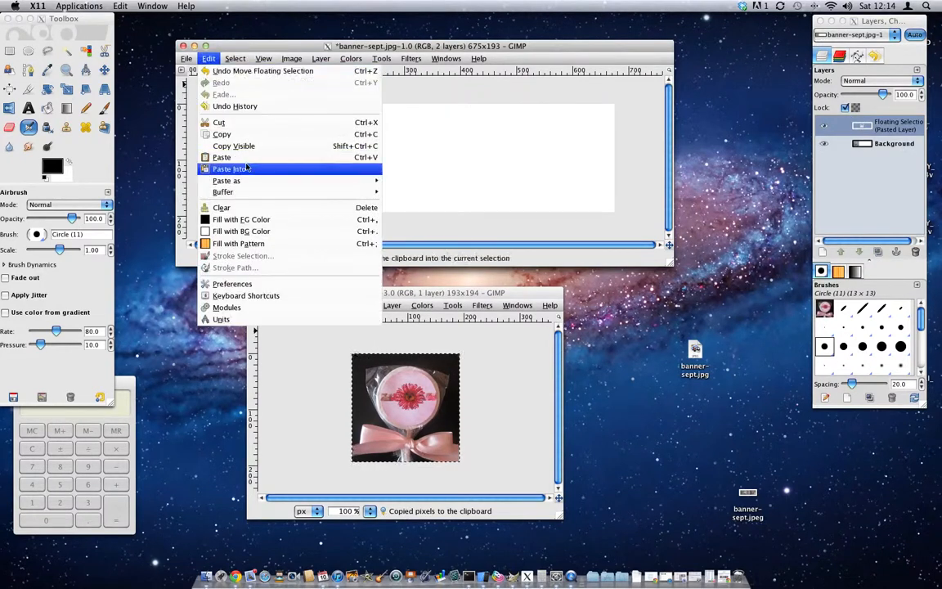
pyautogui.click(238, 157)
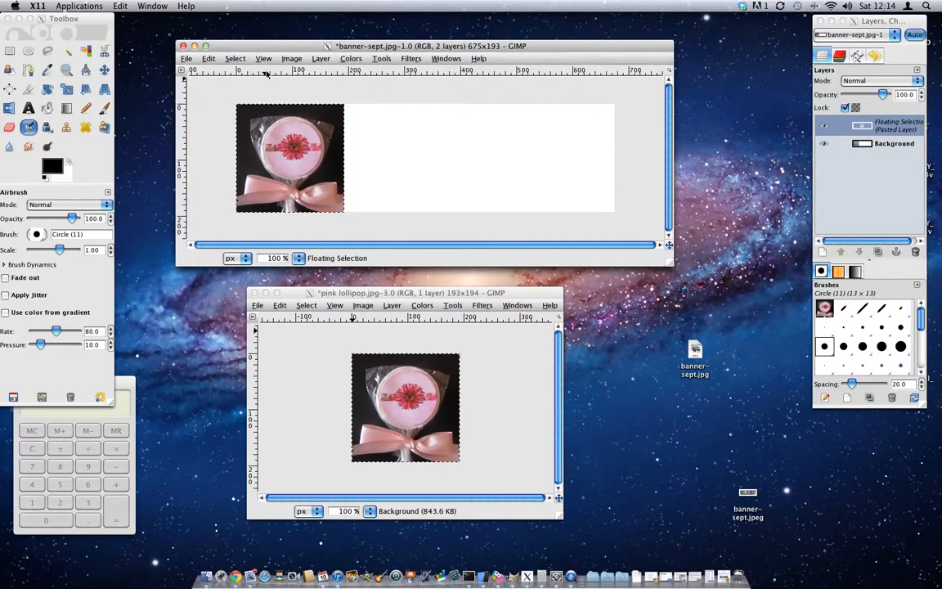
pyautogui.hotkey('ctrl', 'Right')
pyautogui.hotkey('ctrl', 'Left')
pyautogui.hotkey('ctrl', 'Left')
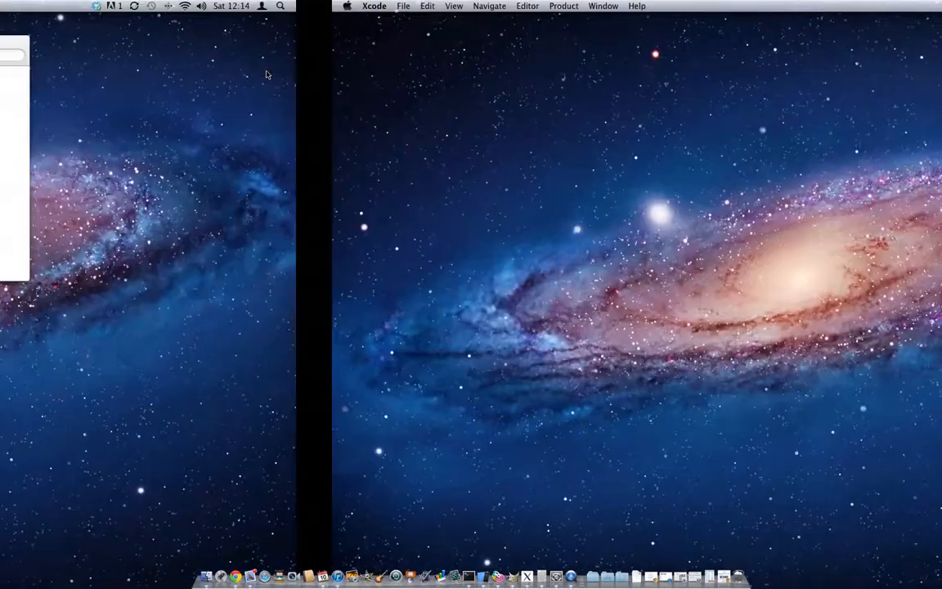
pyautogui.hotkey('ctrl', 'Left')
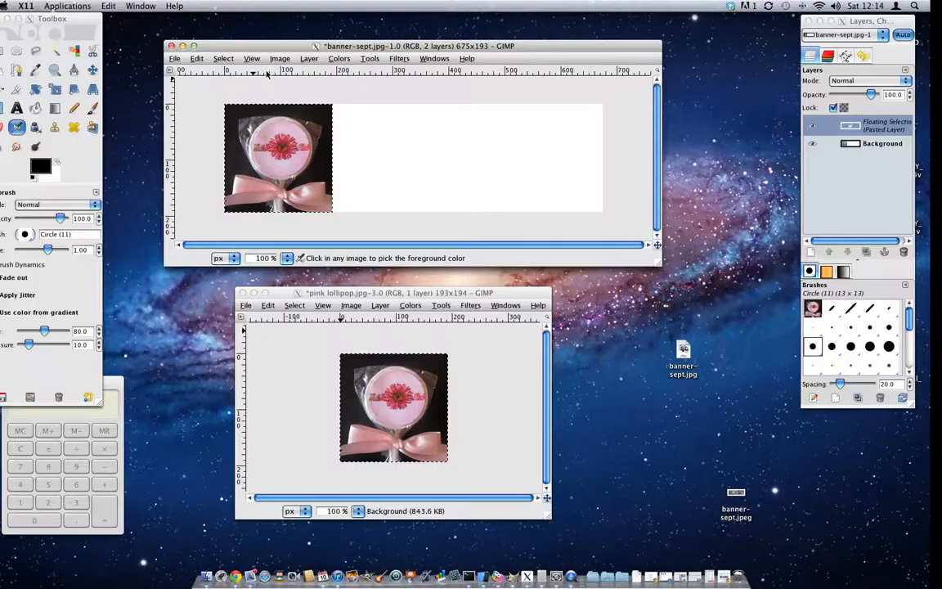
# - Use the Move tool to place the pasted lollipop photo right of the bird cage photo, leaving a narrow white gap
pyautogui.moveTo(344, 49); pyautogui.dragTo(356, 49)
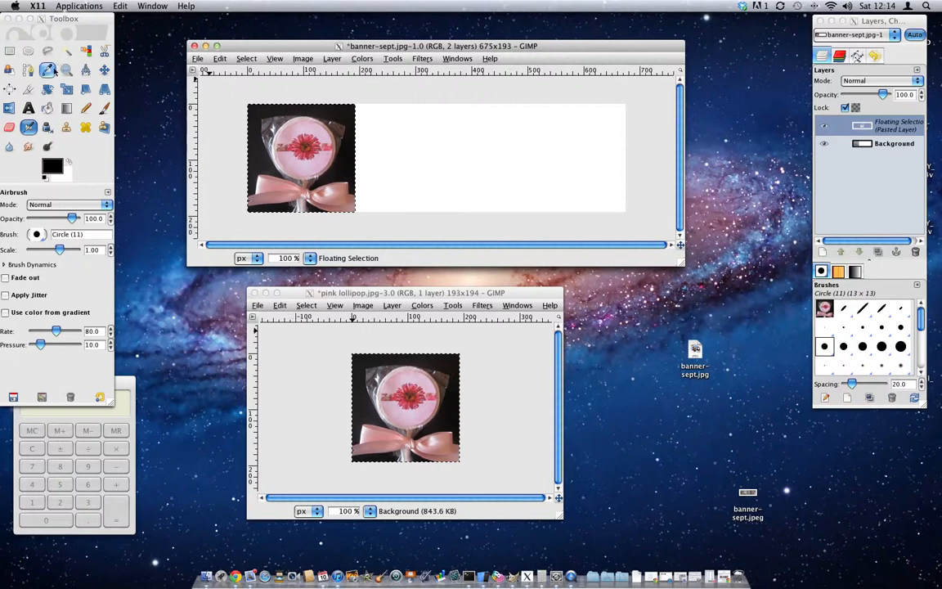
pyautogui.click(108, 72)
pyautogui.click(274, 151)
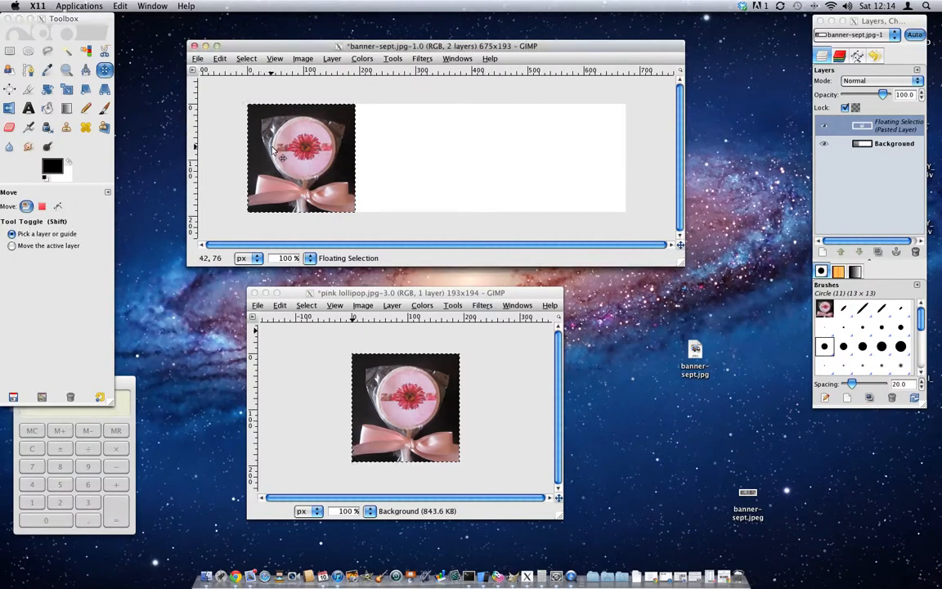
pyautogui.moveTo(279, 151); pyautogui.dragTo(393, 156)
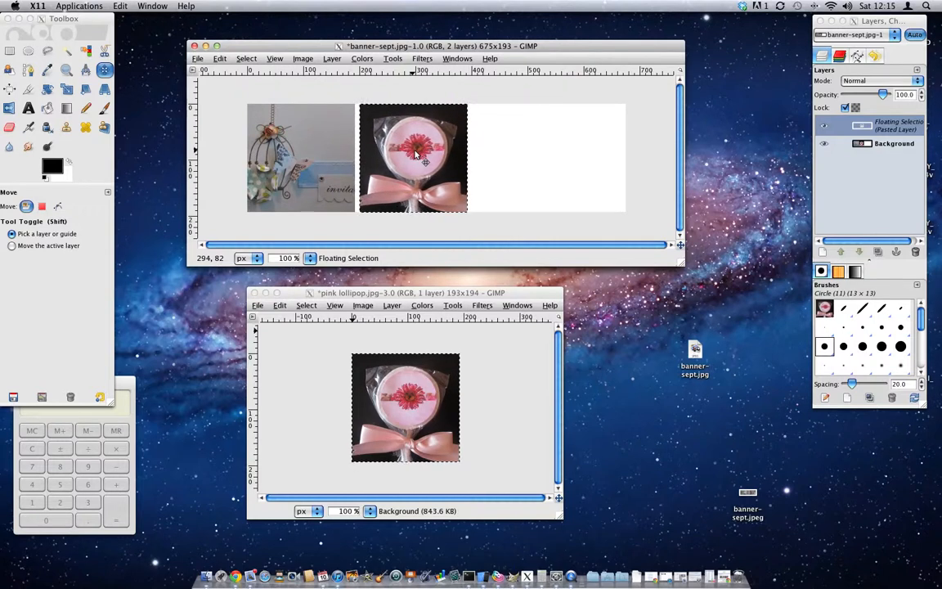
# - Close the pink lollipop.jpg image without saving its changes
pyautogui.click(440, 293)
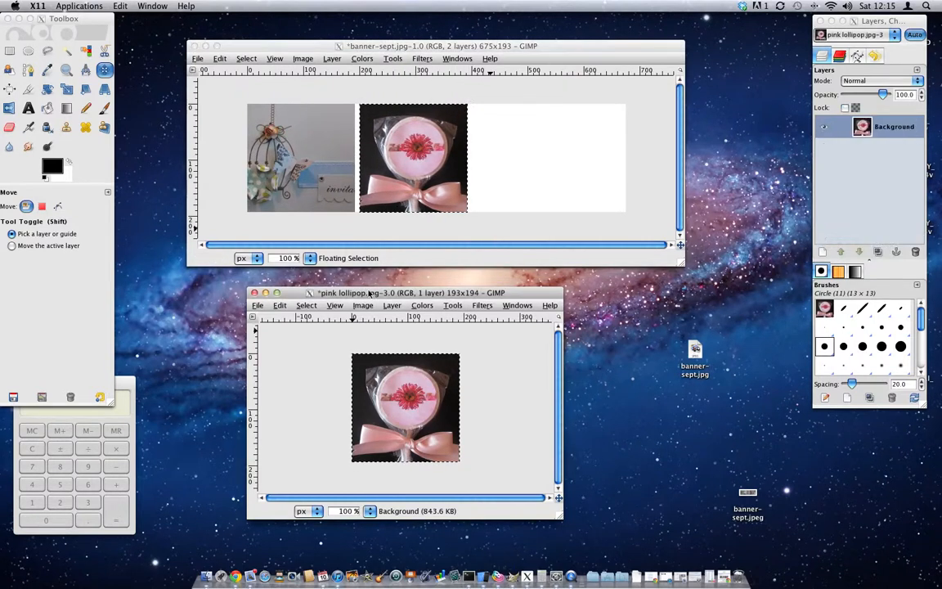
pyautogui.click(255, 293)
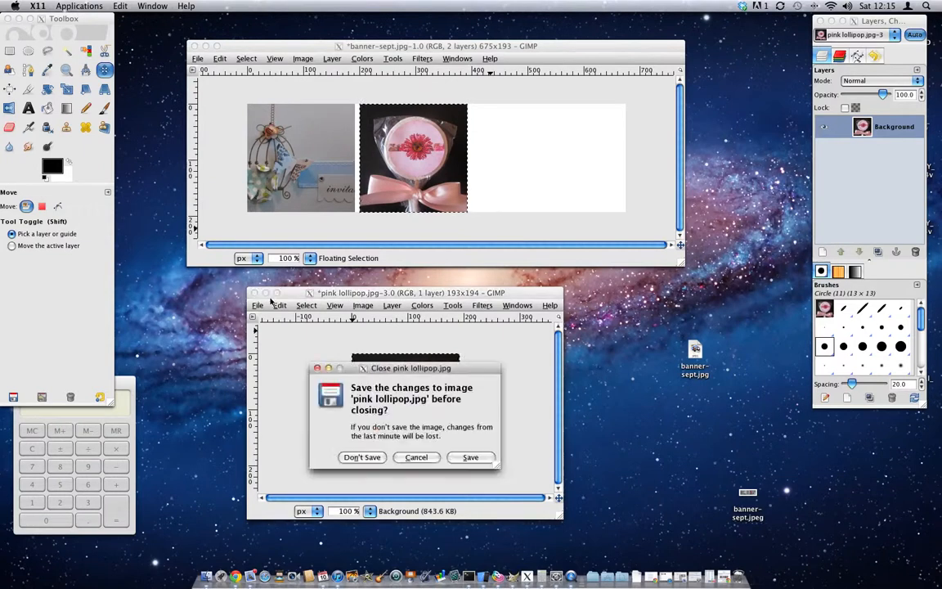
pyautogui.click(359, 460)
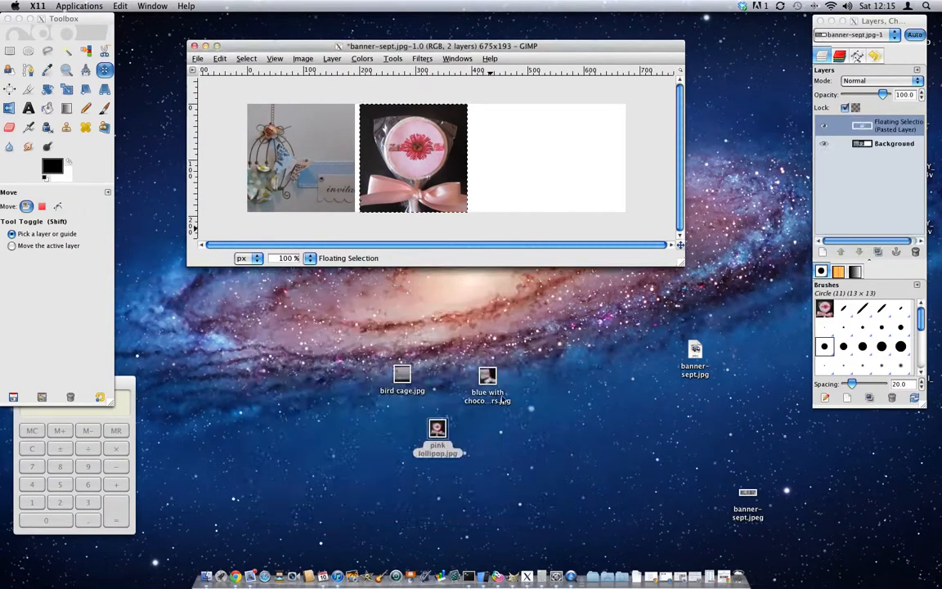
# - Open blue with chocolate bars.jpg from the desktop in GIMP and place its window below the banner window
pyautogui.click(487, 377)
pyautogui.rightClick(490, 377)
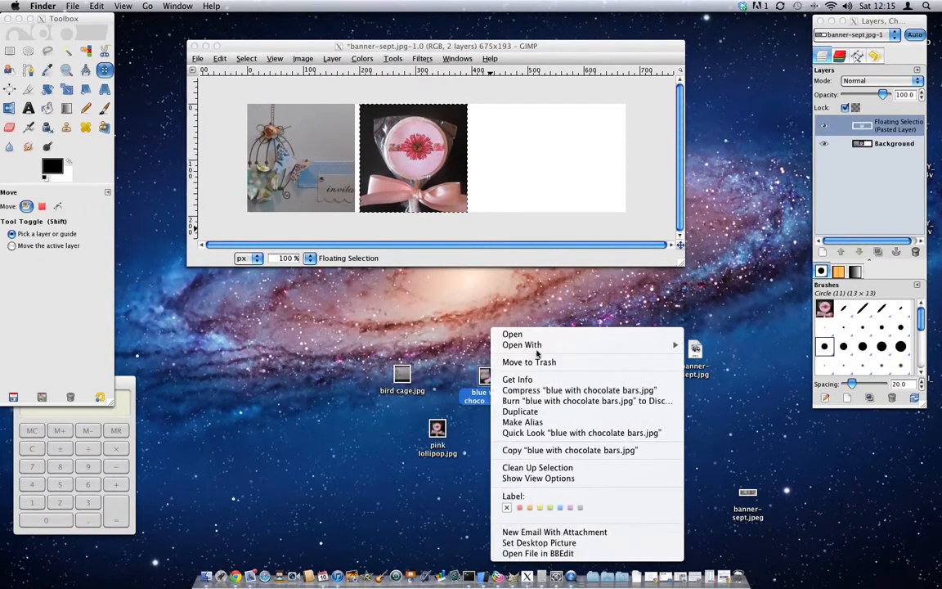
pyautogui.moveTo(540, 344)
pyautogui.click(758, 423)
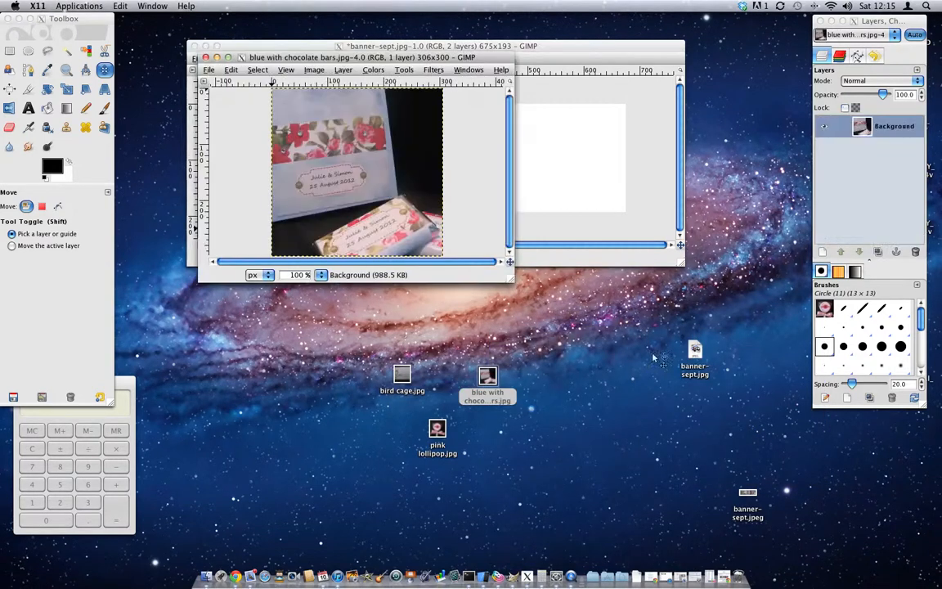
pyautogui.moveTo(409, 58); pyautogui.dragTo(494, 306)
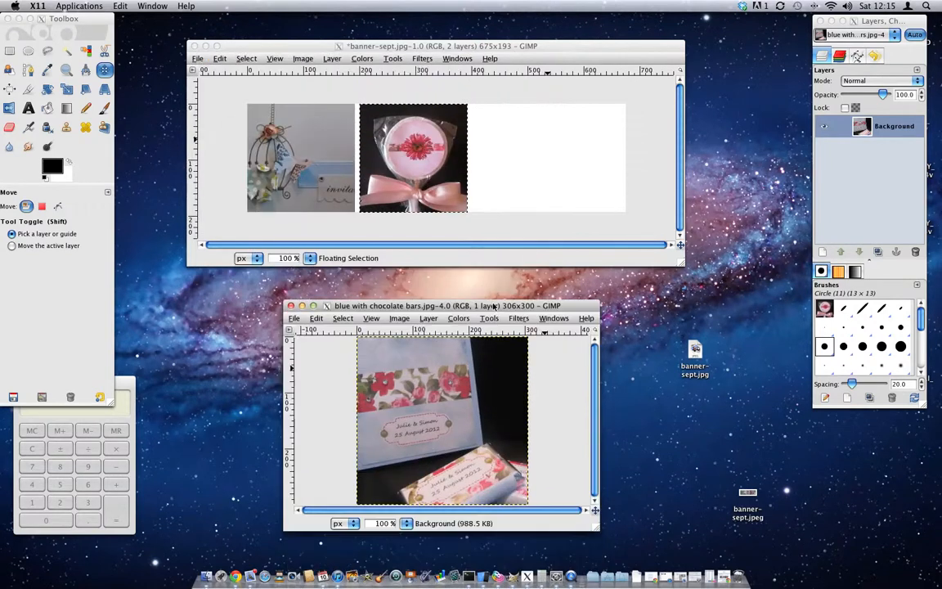
# - Scale the blue with chocolate bars image to a height of 193 pixels, keeping its proportions
pyautogui.click(343, 318)
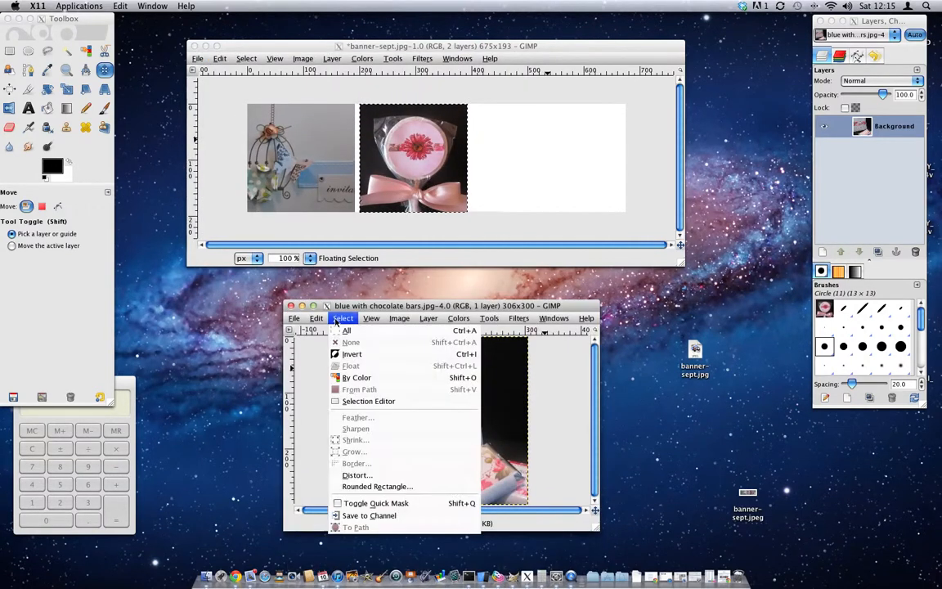
pyautogui.moveTo(370, 320)
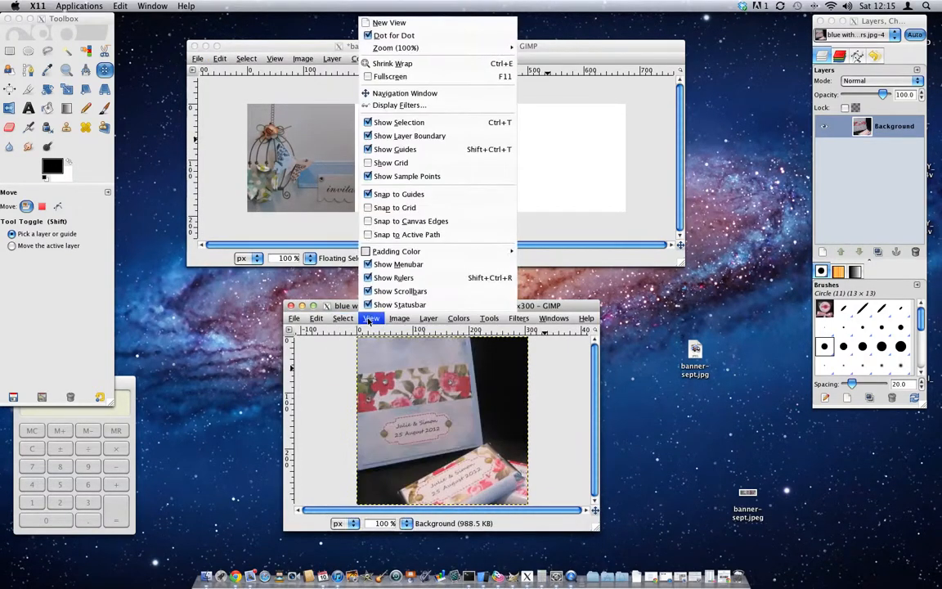
pyautogui.moveTo(399, 319)
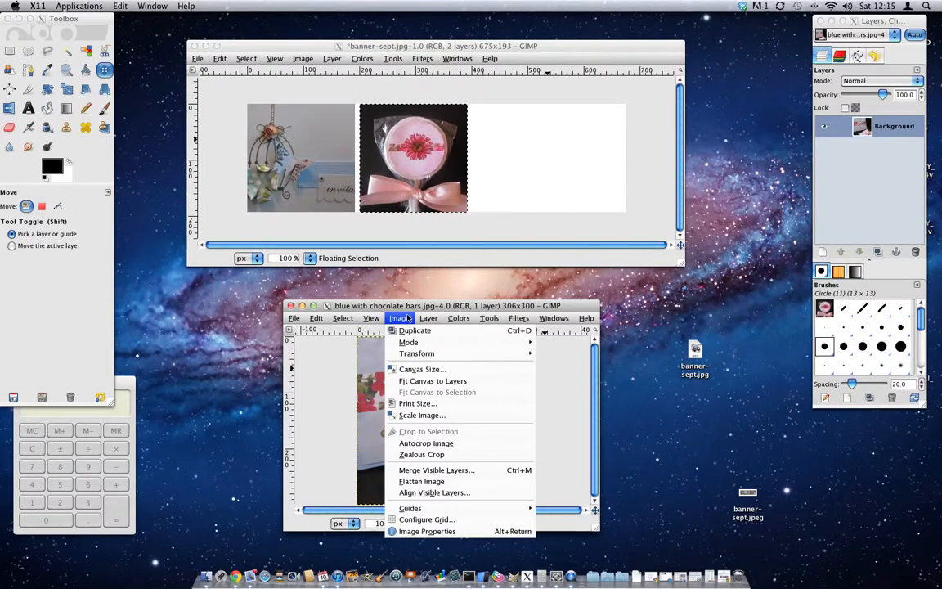
pyautogui.click(422, 417)
pyautogui.doubleClick(379, 390)
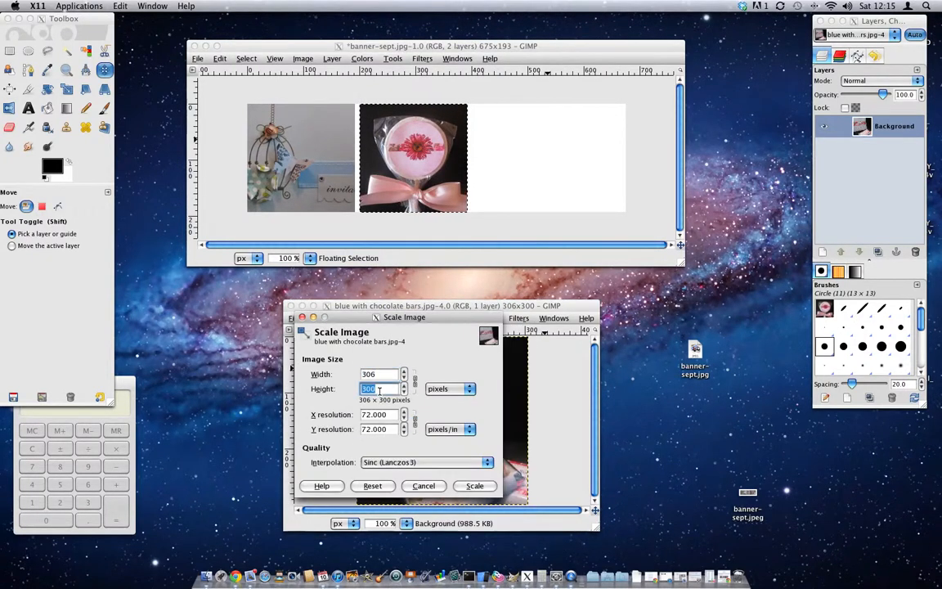
pyautogui.write('193')
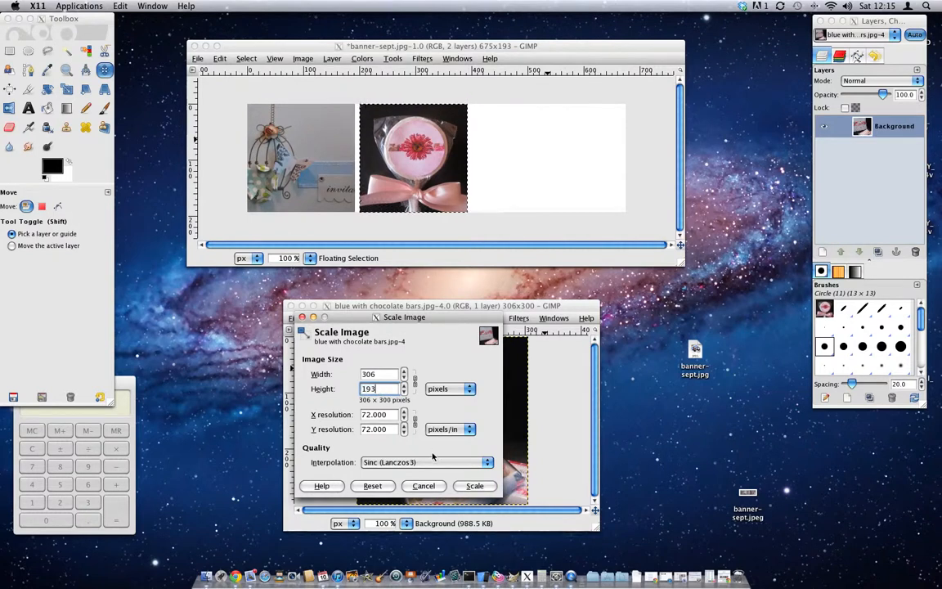
pyautogui.click(394, 374)
pyautogui.click(475, 486)
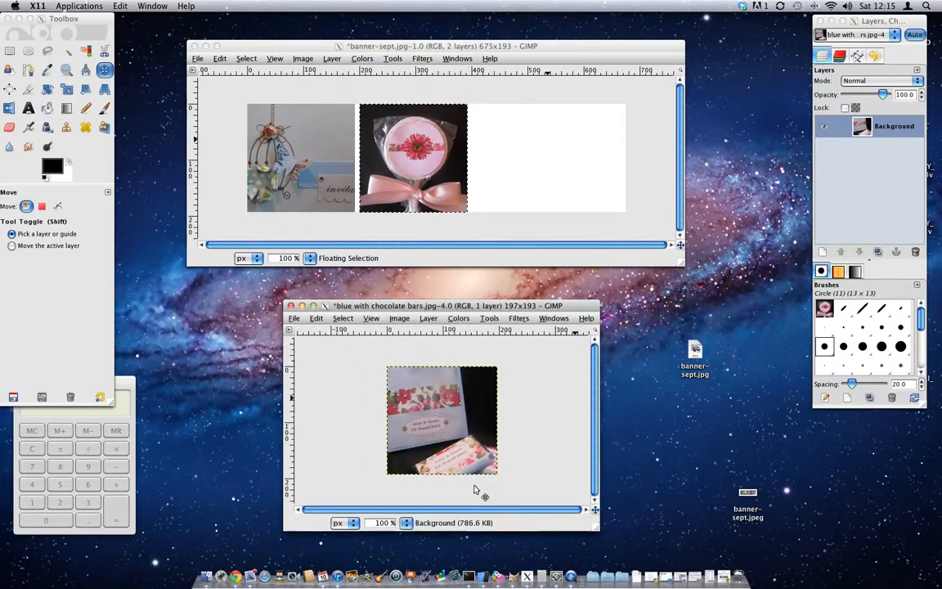
# - Select the entire scaled chocolate bars image, copy it and paste it into the banner image
pyautogui.click(345, 323)
pyautogui.click(344, 336)
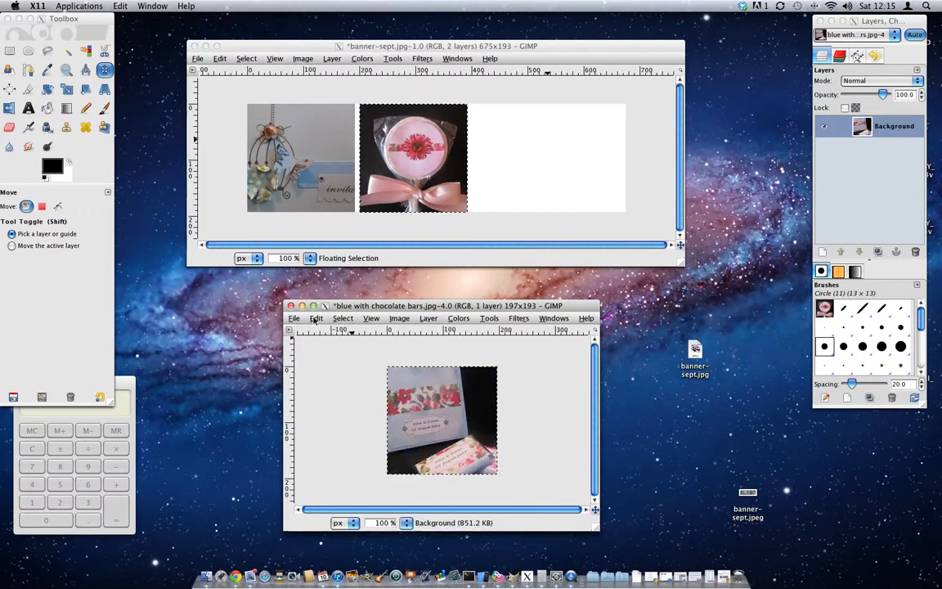
pyautogui.click(315, 320)
pyautogui.click(339, 392)
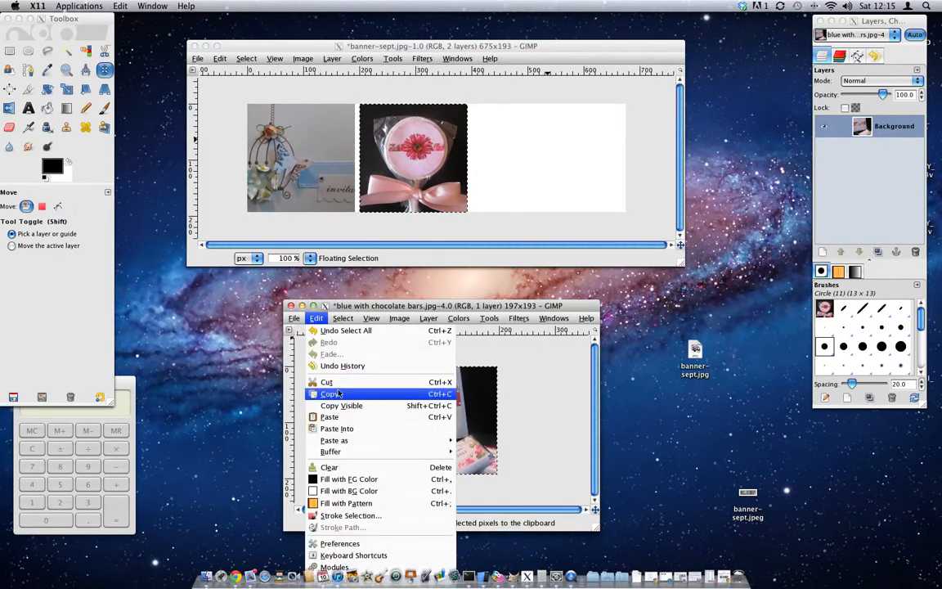
pyautogui.click(533, 51)
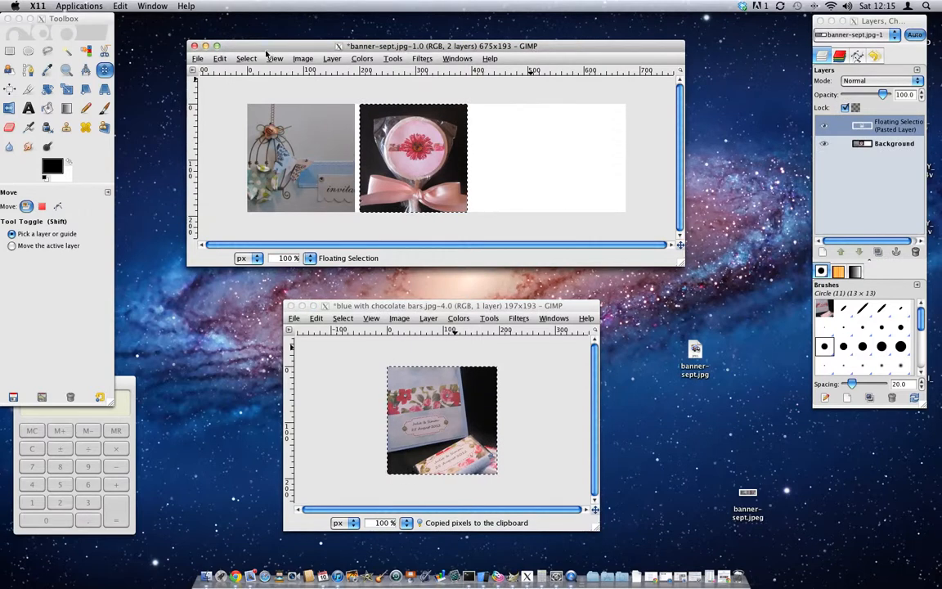
pyautogui.click(220, 58)
pyautogui.click(245, 157)
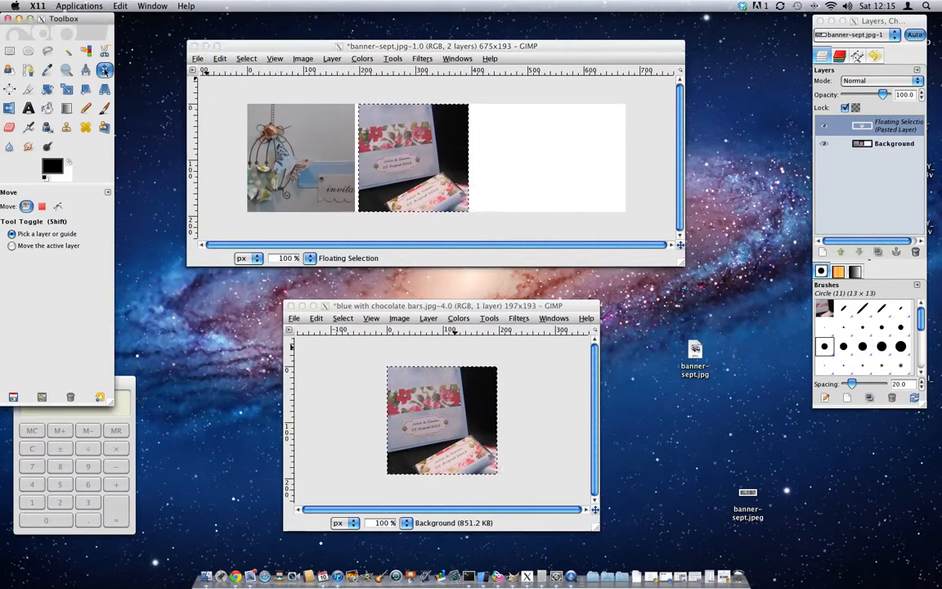
# - Move the pasted chocolate bars photo to the right of the lollipop photo, nudging it to leave a matching narrow white gap
pyautogui.click(413, 151)
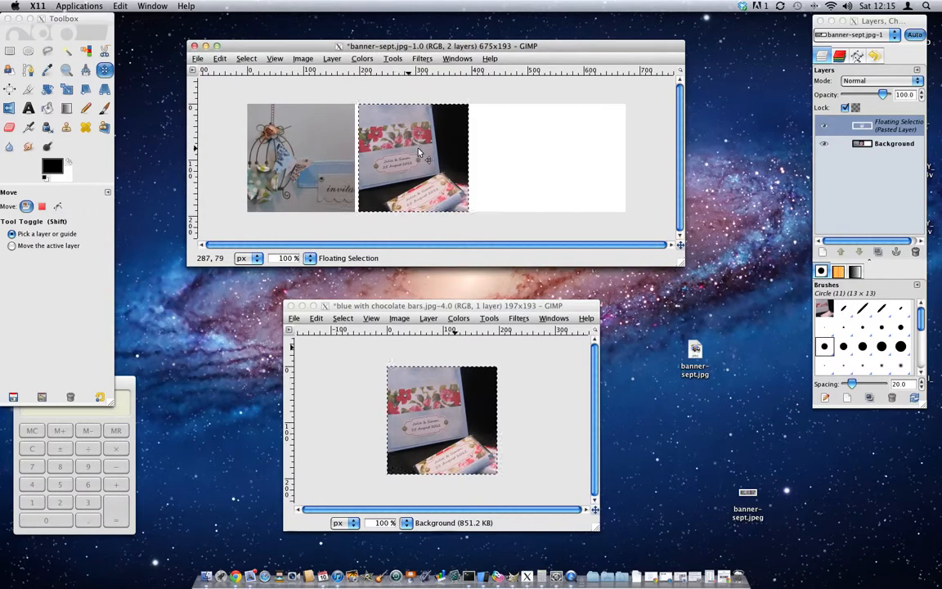
pyautogui.moveTo(458, 156); pyautogui.dragTo(583, 158)
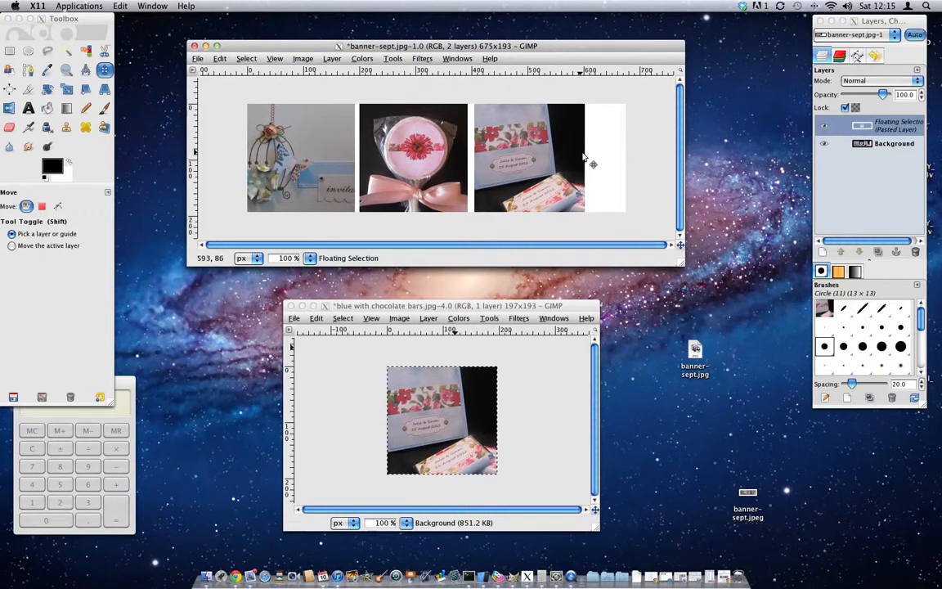
pyautogui.press('Left')
pyautogui.press('Left')
pyautogui.press('Left')
pyautogui.press('Left')
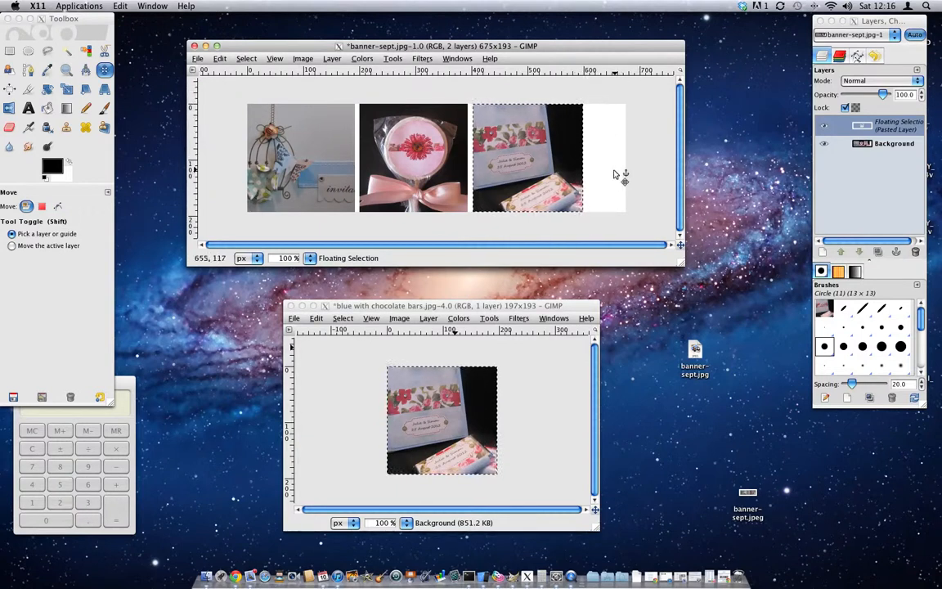
pyautogui.press('Left')
pyautogui.press('Left')
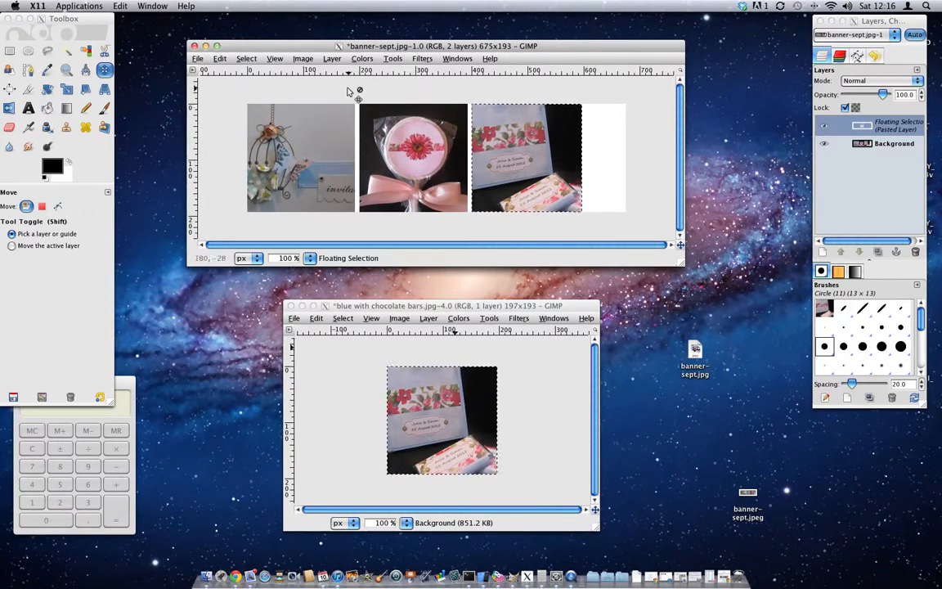
# - Crop the banner to a rectangular selection of about 617 × 238 pixels around the three photos, ending at the chocolate bars photo's right edge
pyautogui.click(10, 51)
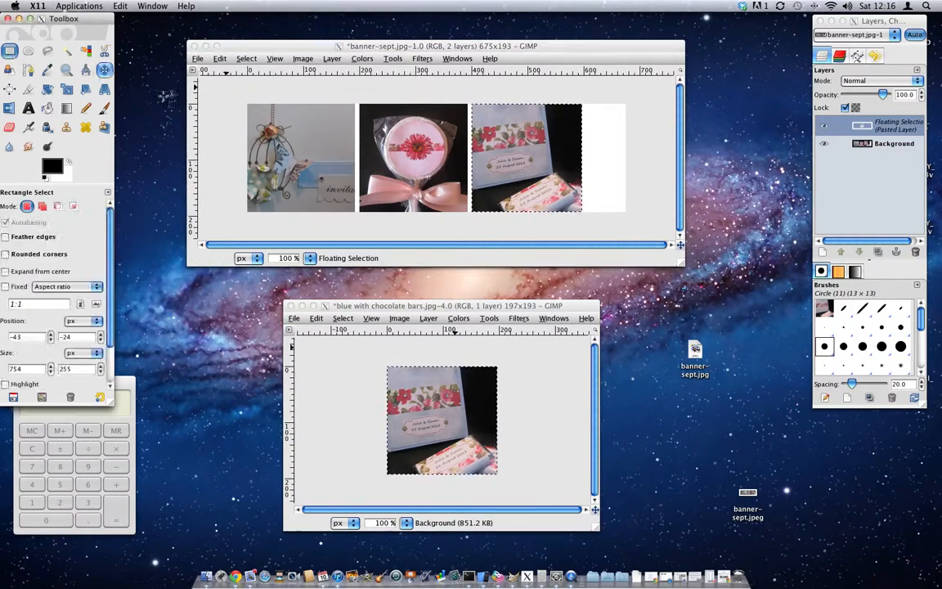
pyautogui.click(229, 96)
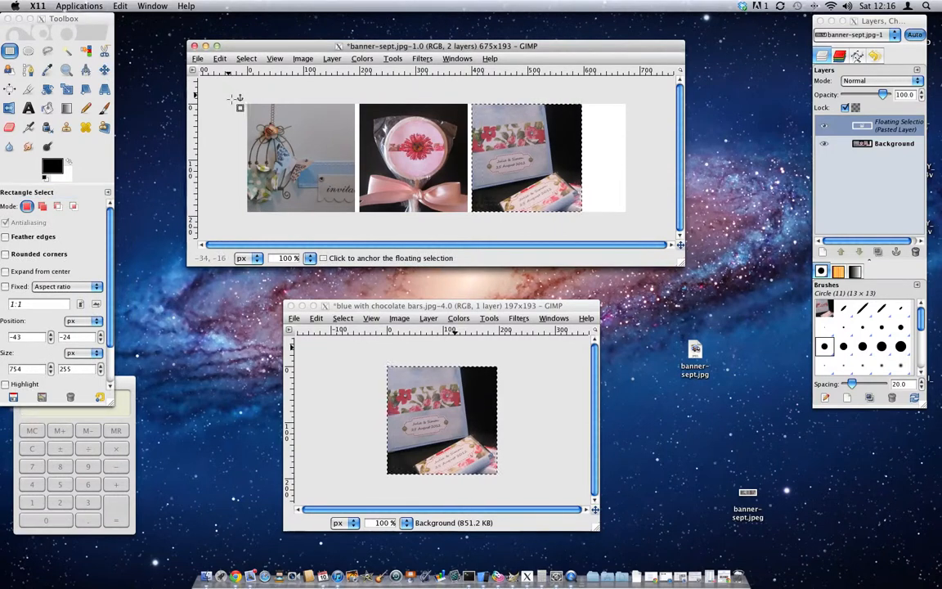
pyautogui.click(10, 52)
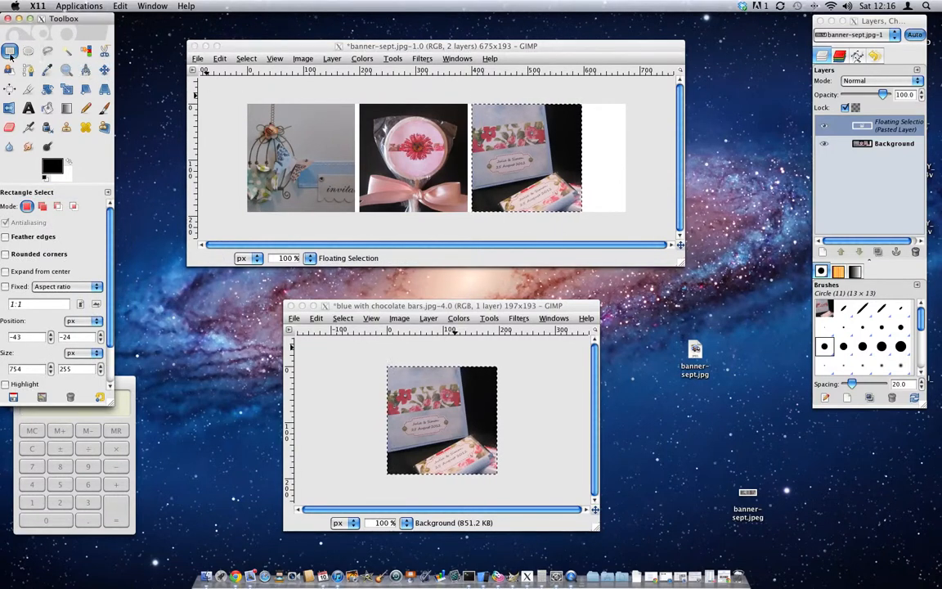
pyautogui.click(219, 95)
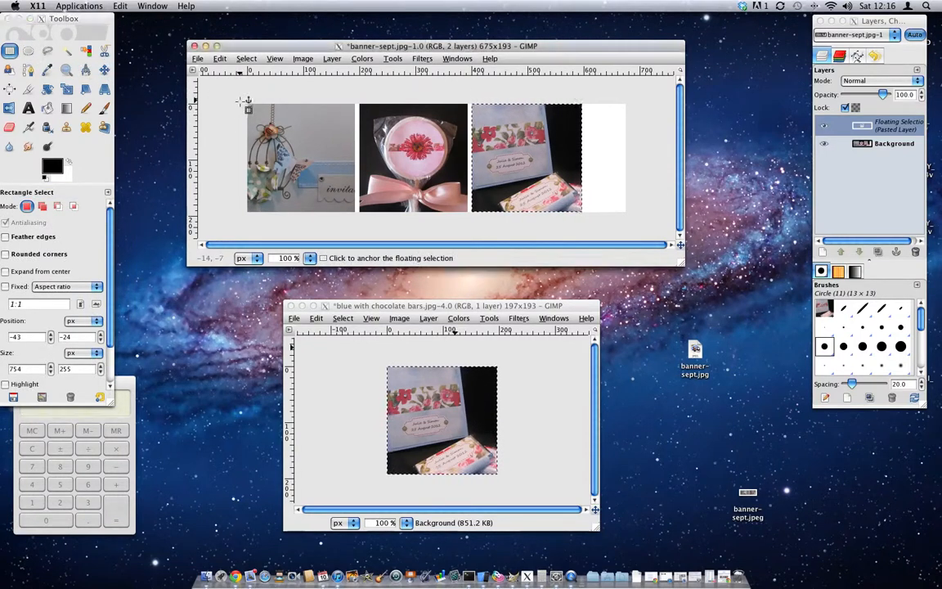
pyautogui.moveTo(236, 93); pyautogui.dragTo(599, 224)
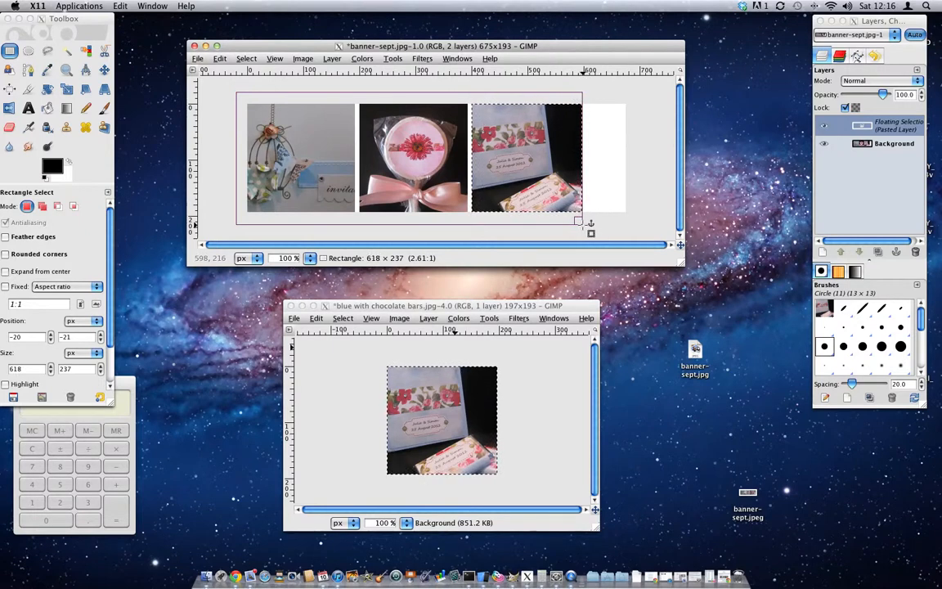
pyautogui.moveTo(589, 223); pyautogui.dragTo(591, 224)
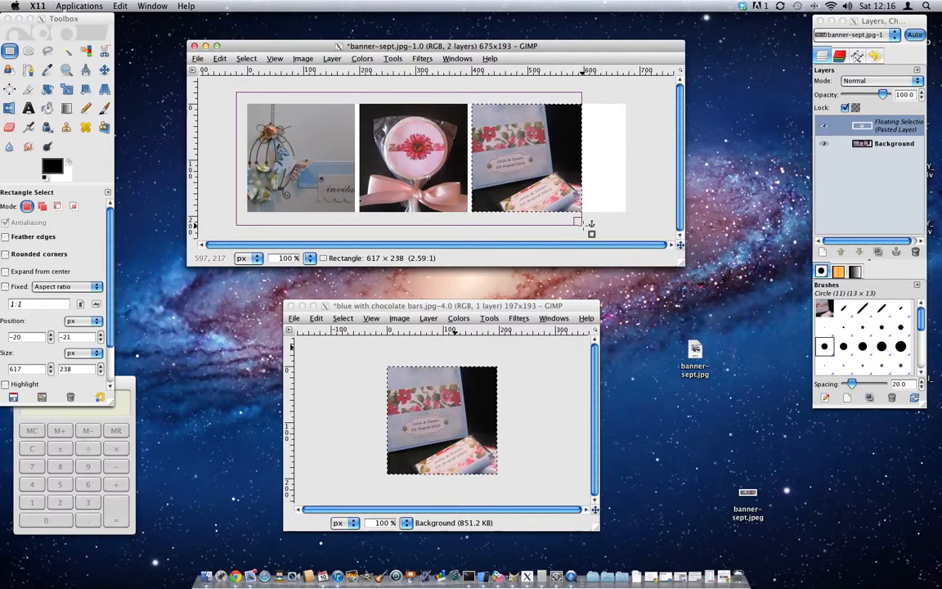
pyautogui.moveTo(590, 224); pyautogui.dragTo(590, 224)
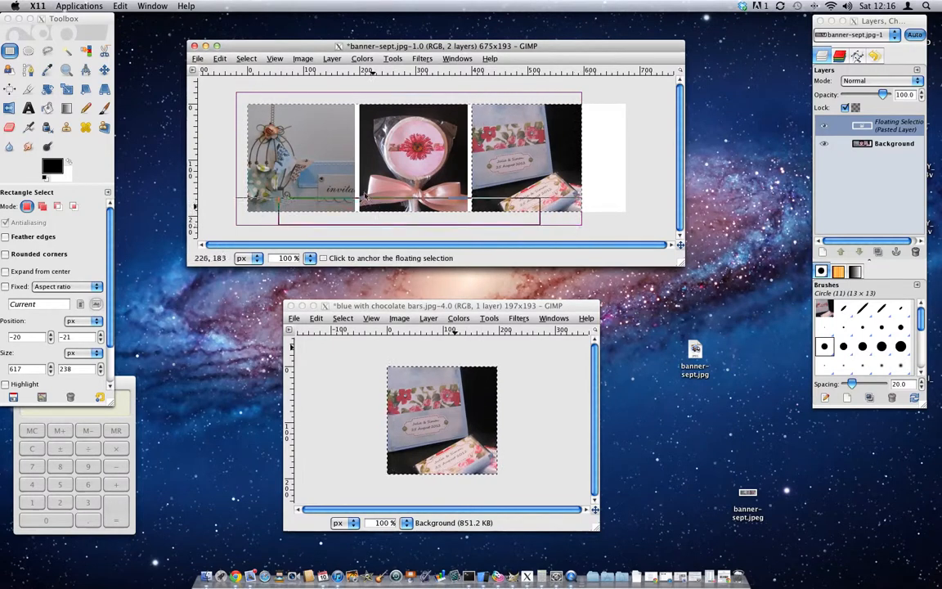
pyautogui.click(275, 58)
pyautogui.moveTo(253, 59)
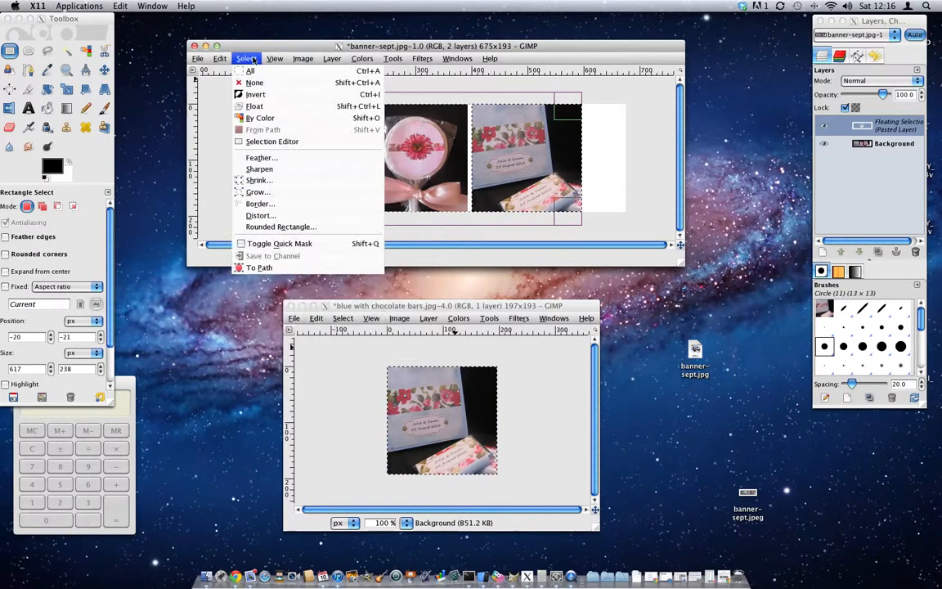
pyautogui.moveTo(303, 58)
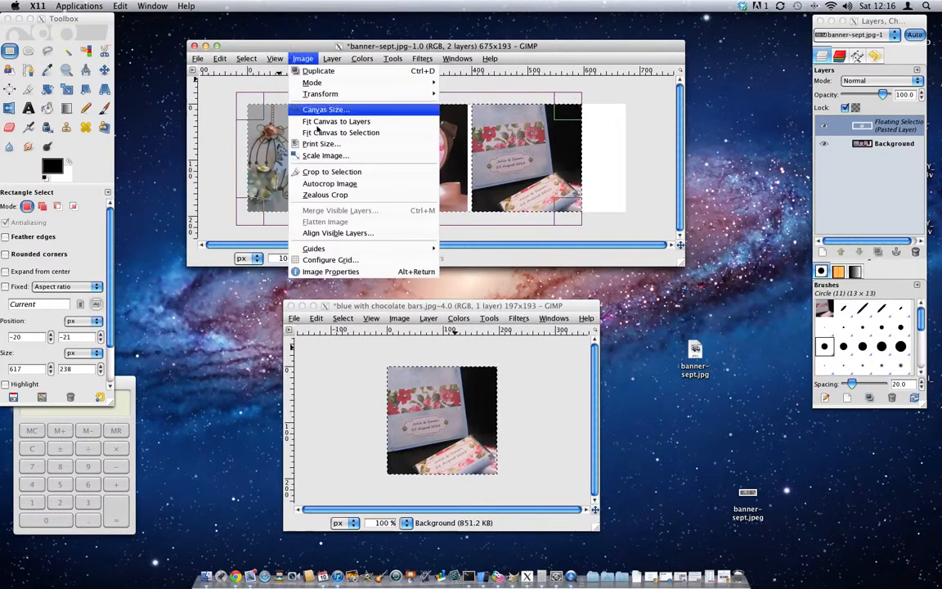
pyautogui.click(332, 173)
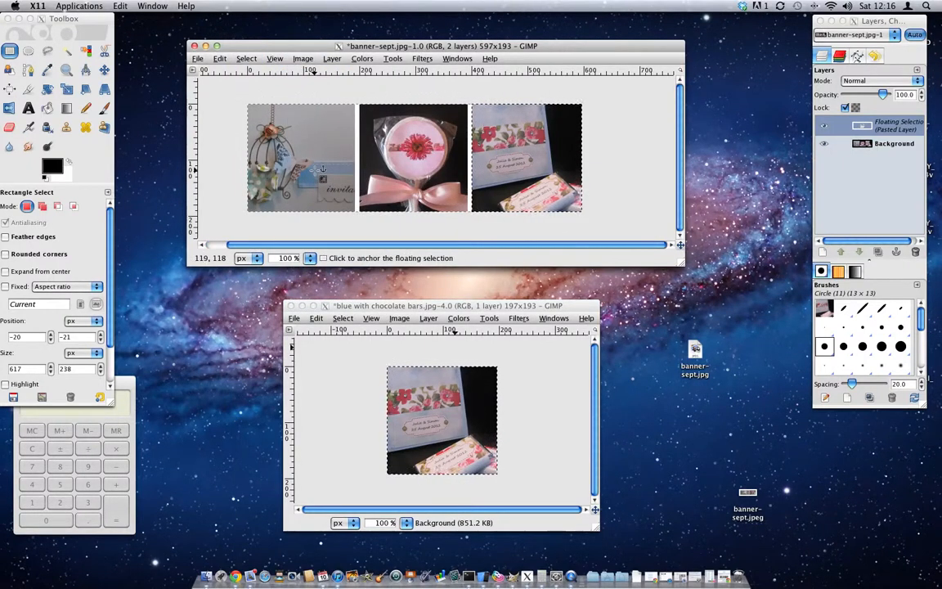
# - Save the banner to the Desktop as banner-sept_2.jpg, exporting it as a flattened JPEG at quality 100
pyautogui.click(199, 60)
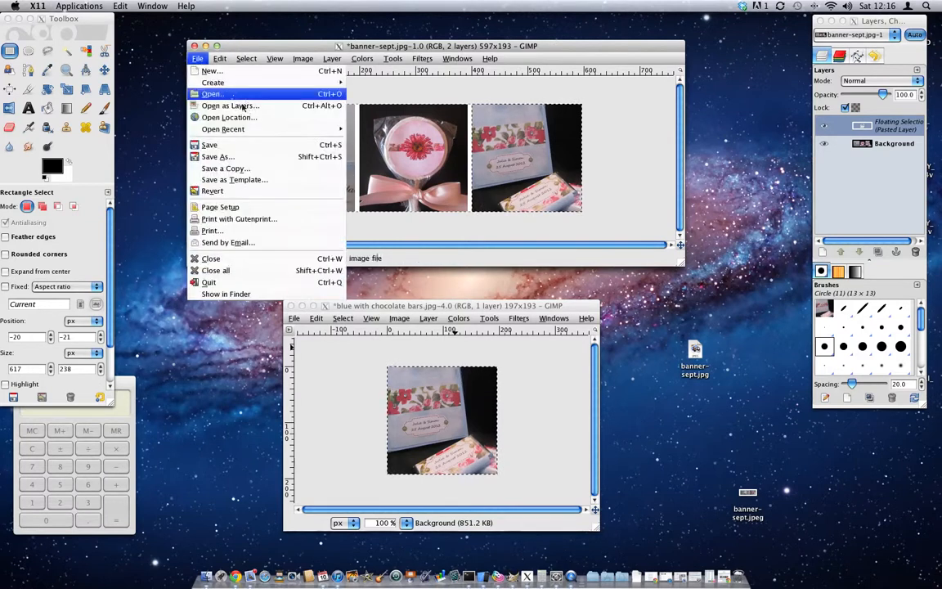
pyautogui.click(263, 155)
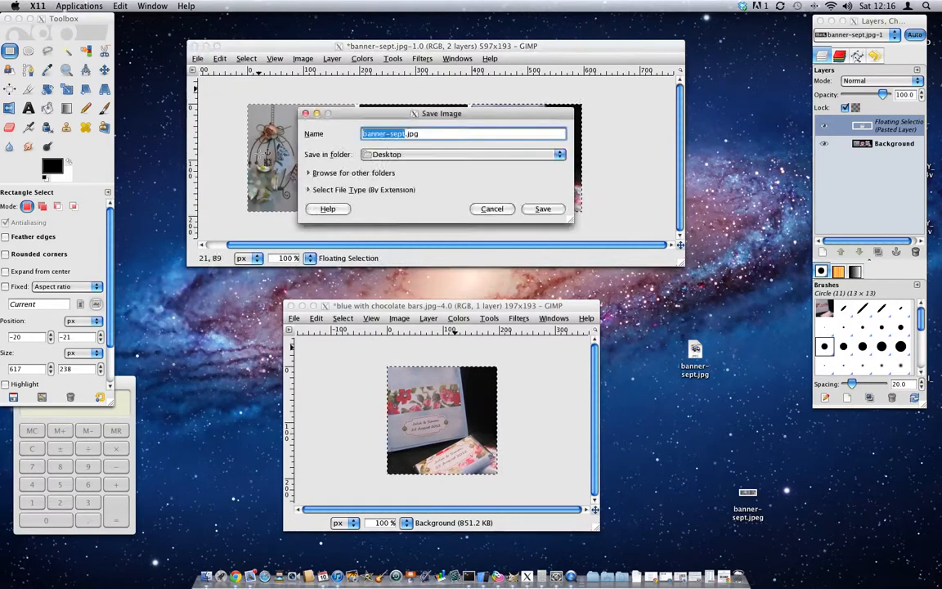
pyautogui.press('Right')
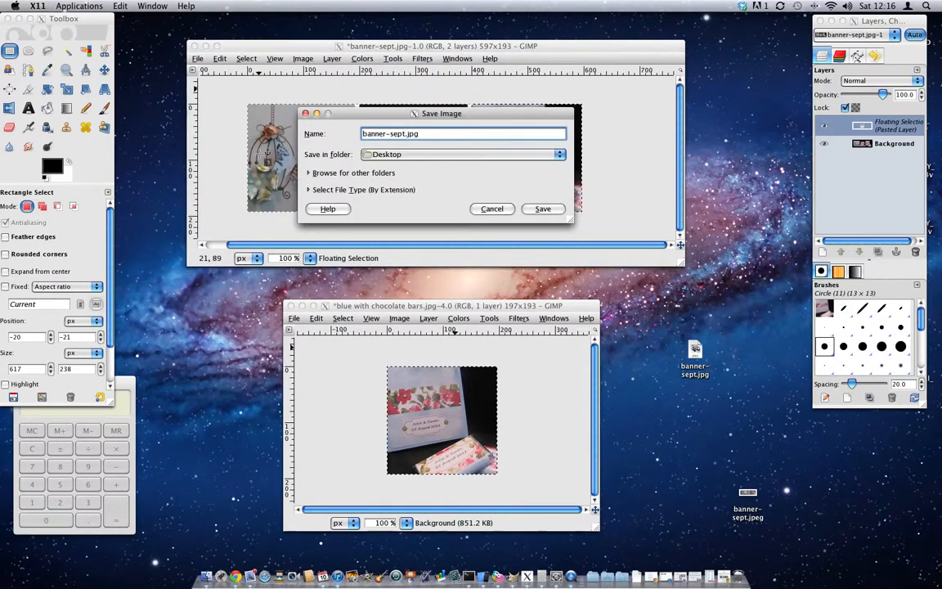
pyautogui.click(885, 7)
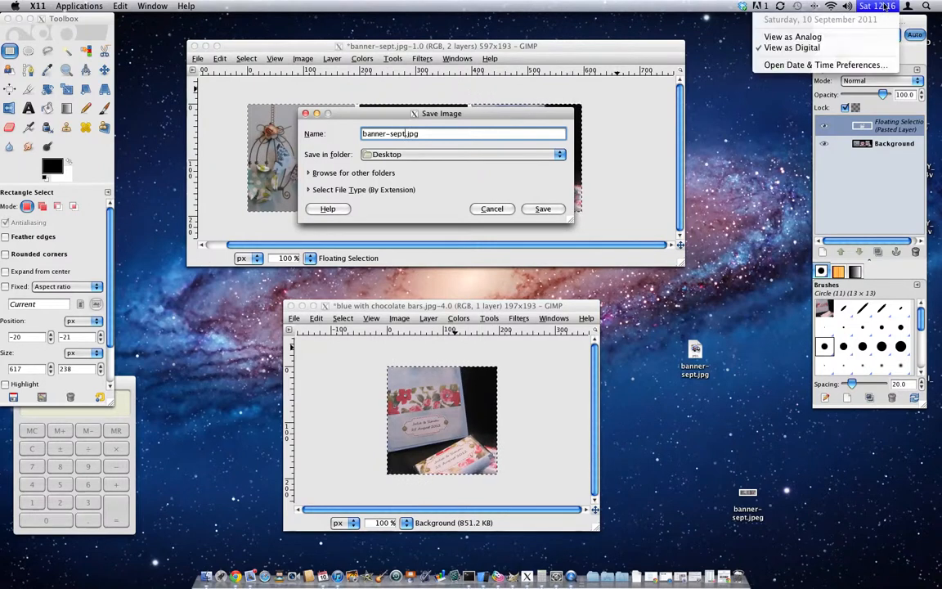
pyautogui.click(886, 7)
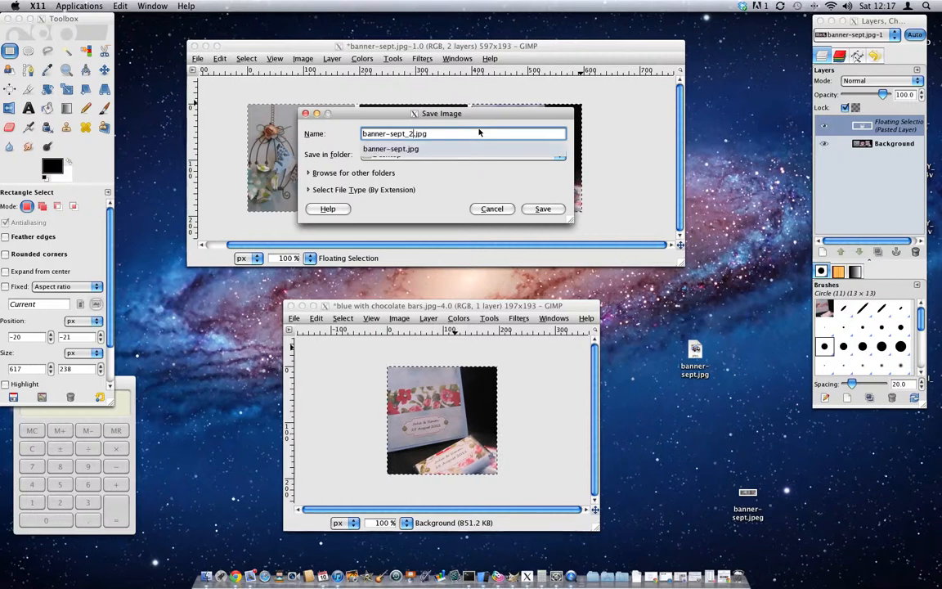
pyautogui.click(487, 176)
pyautogui.click(543, 210)
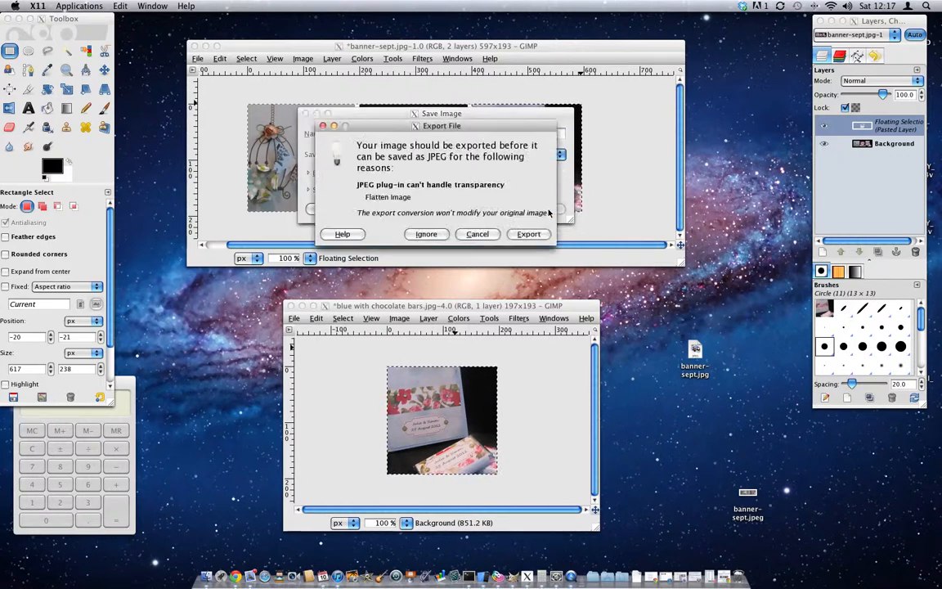
pyautogui.click(528, 234)
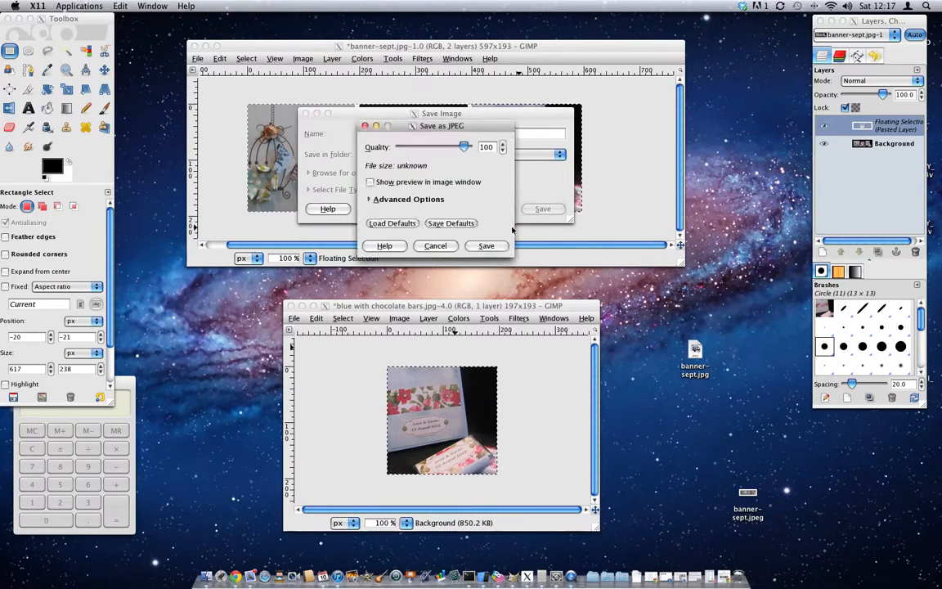
pyautogui.click(495, 247)
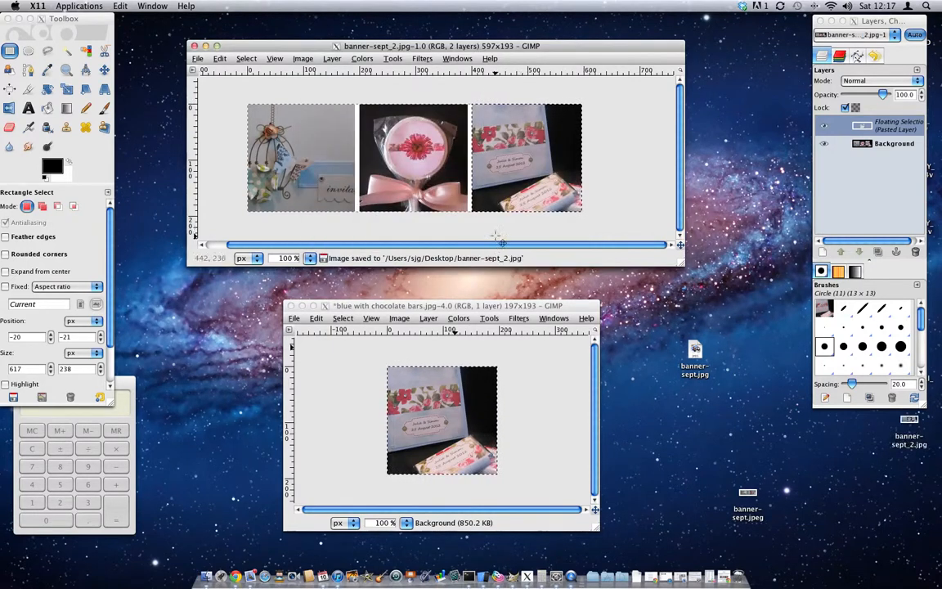
# - Quit GIMP, discarding the unsaved changes to the blue with chocolate bars image
pyautogui.click(198, 58)
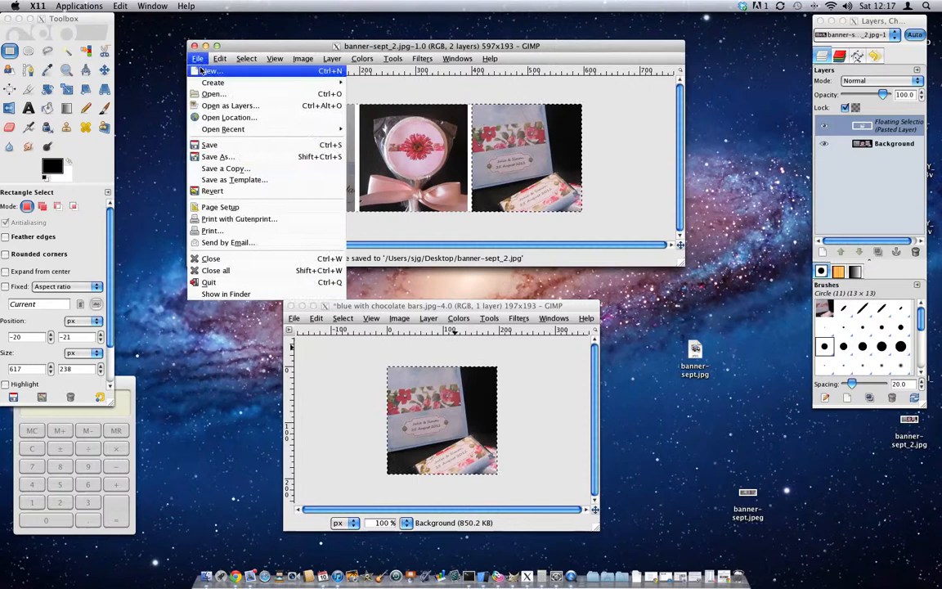
pyautogui.click(209, 281)
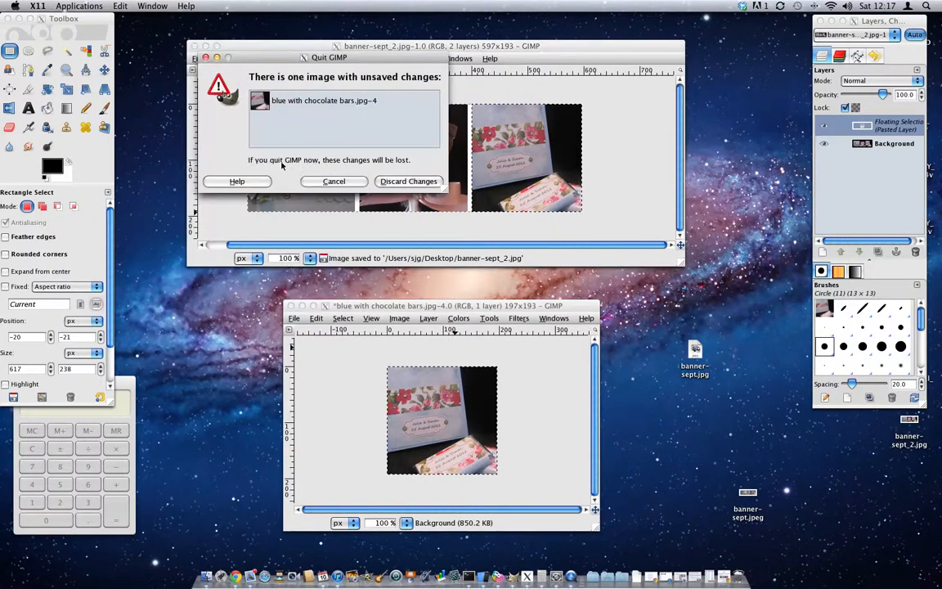
pyautogui.click(403, 181)
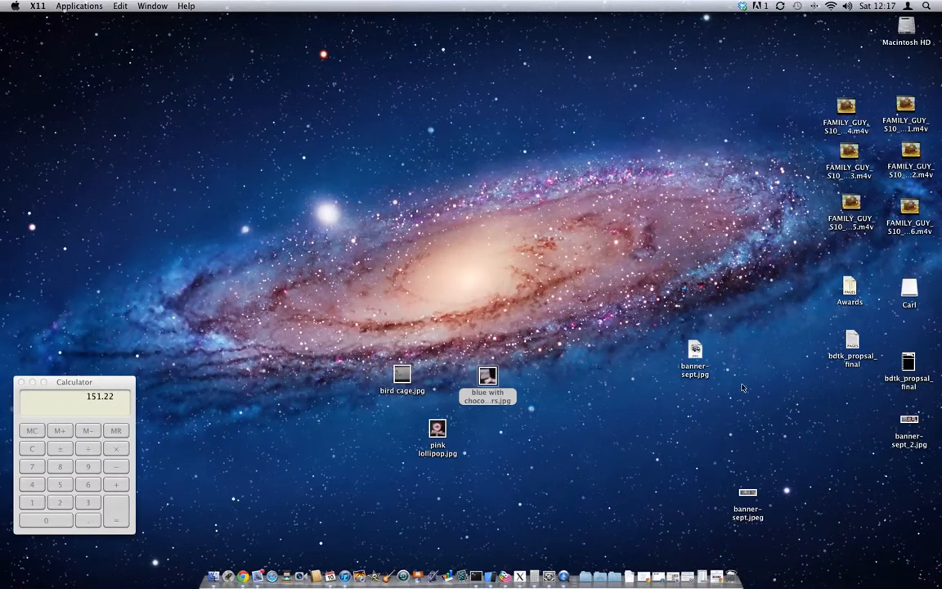
# - Regroup the new banner, the source photos and banner-sept.jpg further apart on the desktop, and close the Calculator
pyautogui.moveTo(917, 421); pyautogui.dragTo(668, 116)
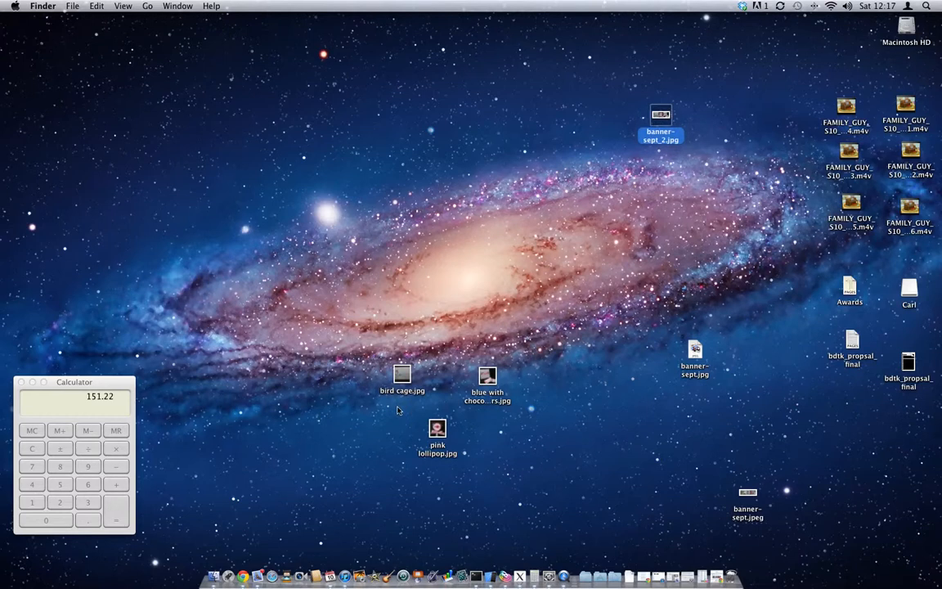
pyautogui.moveTo(355, 360); pyautogui.dragTo(697, 432)
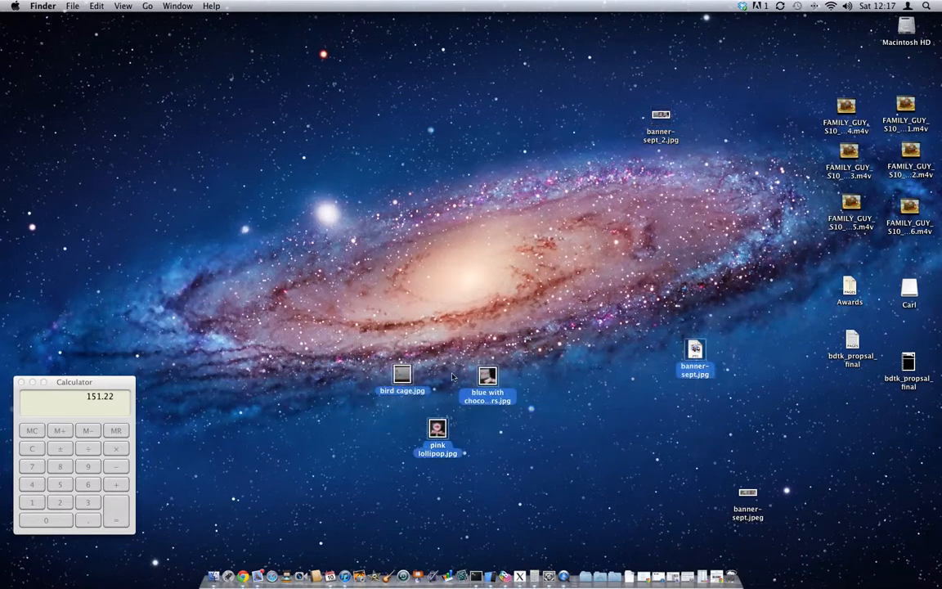
pyautogui.moveTo(487, 378); pyautogui.dragTo(679, 421)
pyautogui.click(577, 387)
pyautogui.moveTo(532, 384); pyautogui.dragTo(684, 486)
pyautogui.moveTo(671, 432); pyautogui.dragTo(850, 439)
pyautogui.click(20, 383)
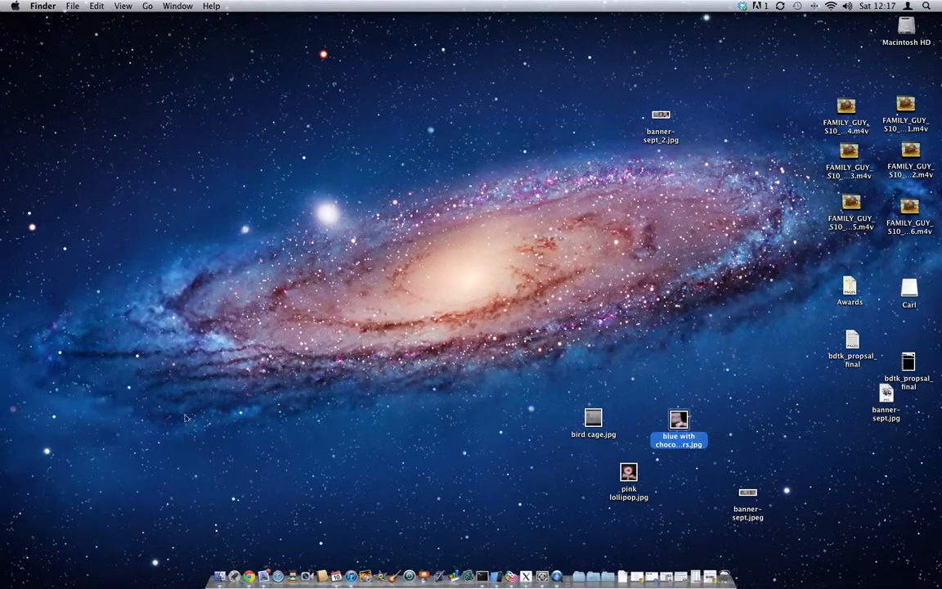
# - Switch to the Molly Walrus admin site in Chrome and upload banner-sept_2.jpg from the Desktop with the Image Uploader
pyautogui.click(235, 551)
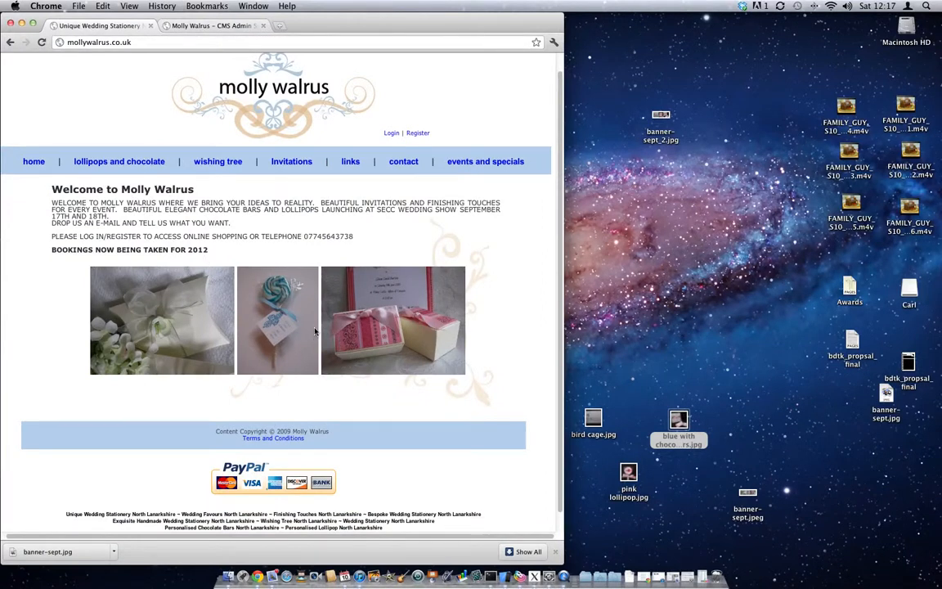
pyautogui.scroll(1, 300, 261)
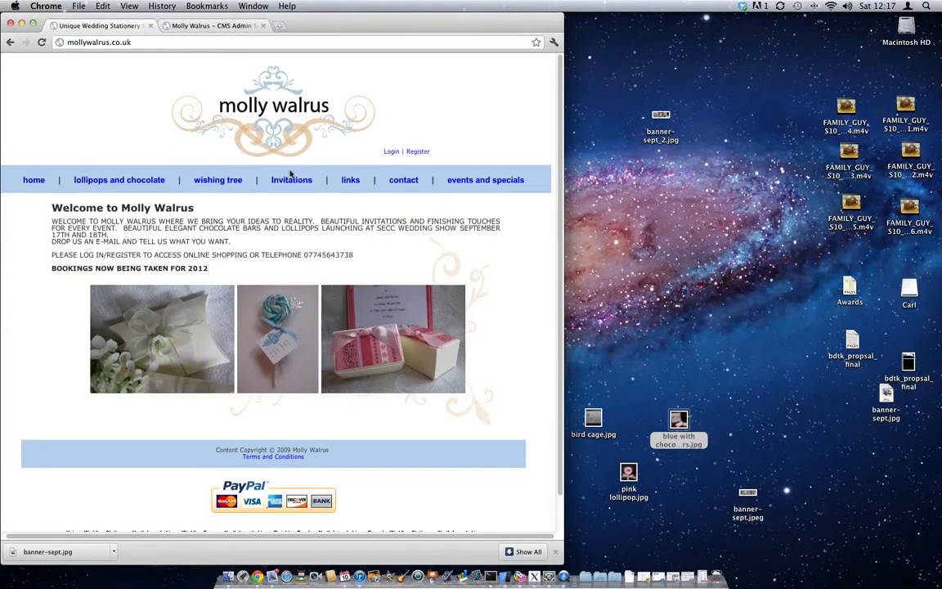
pyautogui.click(214, 25)
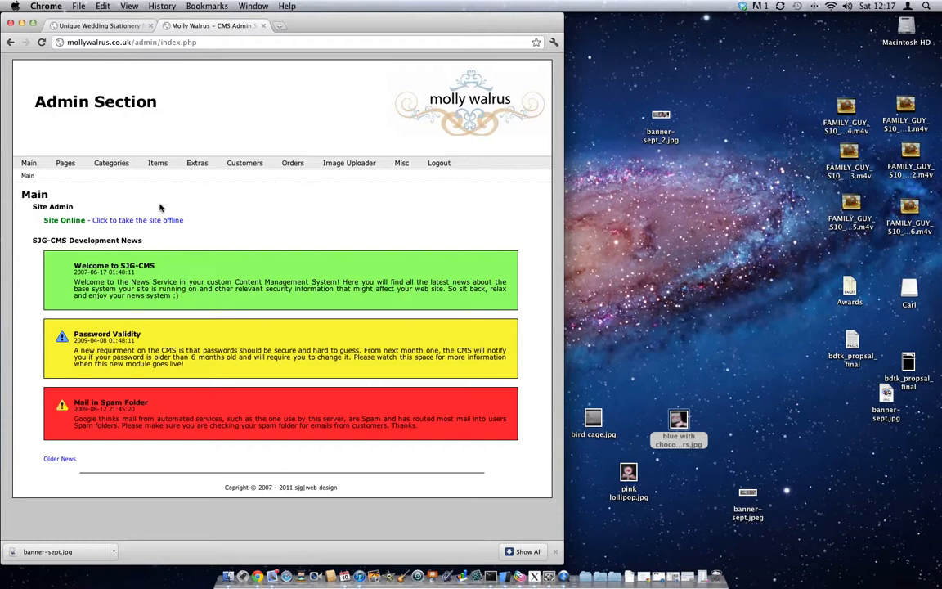
pyautogui.click(347, 163)
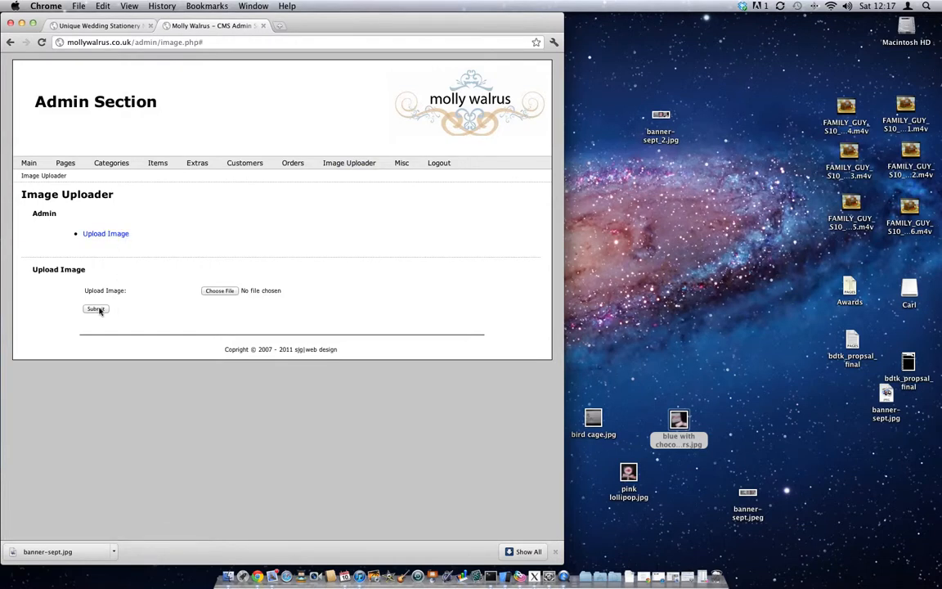
pyautogui.click(232, 291)
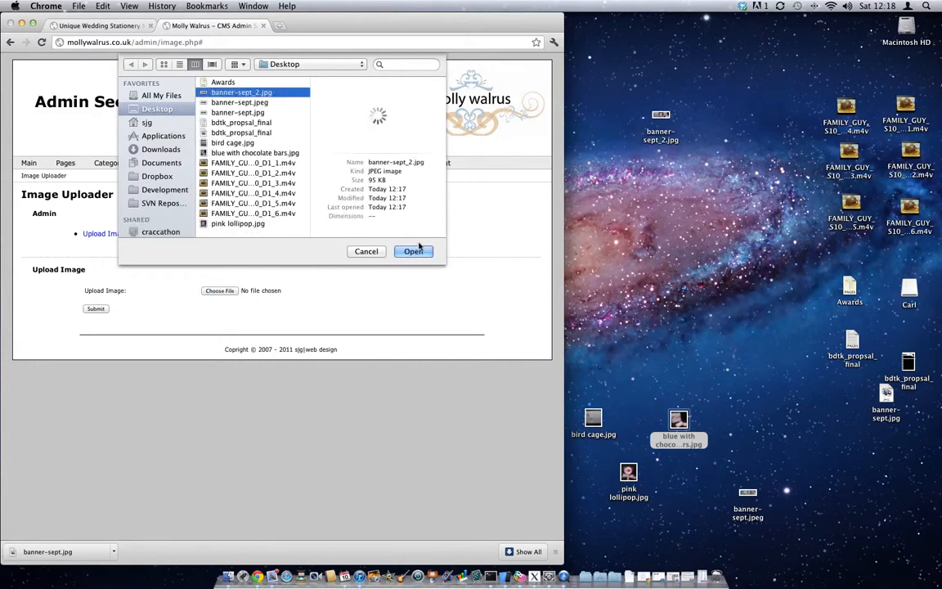
pyautogui.click(418, 251)
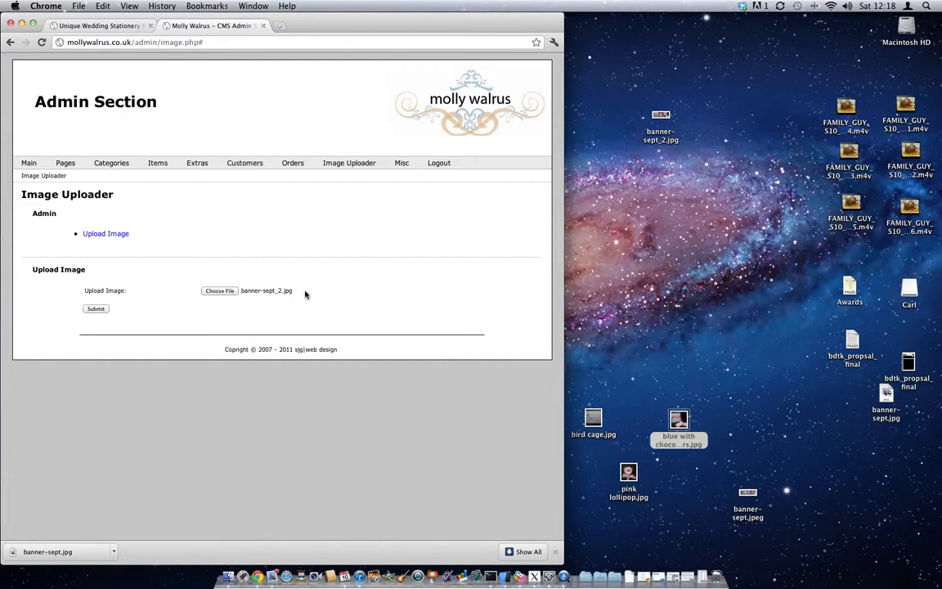
pyautogui.click(97, 310)
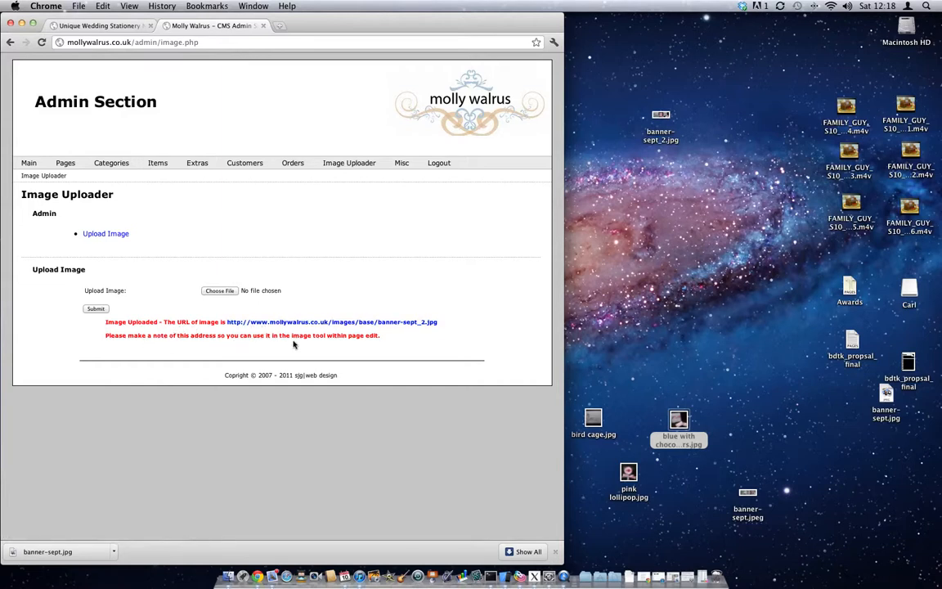
# - Copy the link address of the uploaded banner-sept_2.jpg image
pyautogui.rightClick(414, 324)
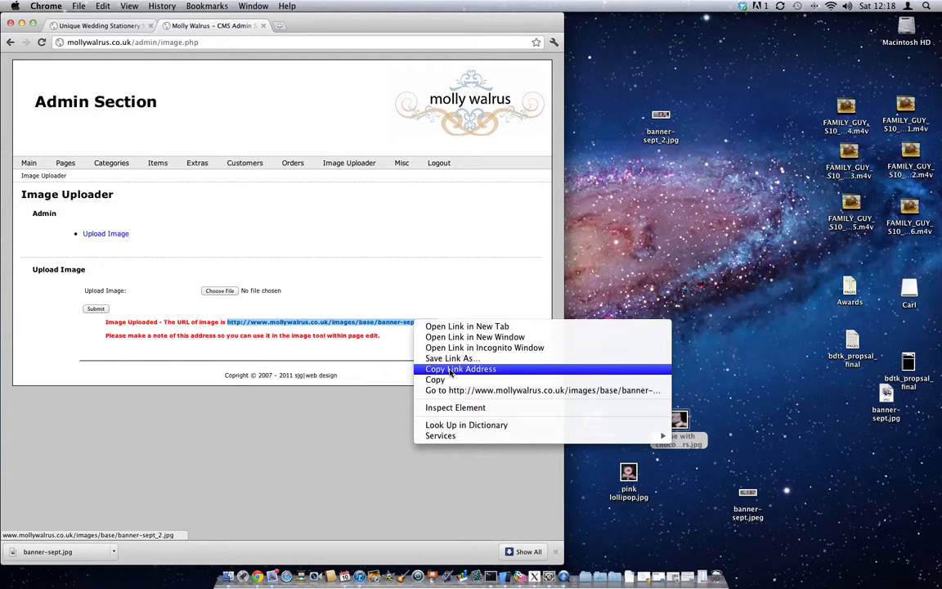
pyautogui.click(450, 369)
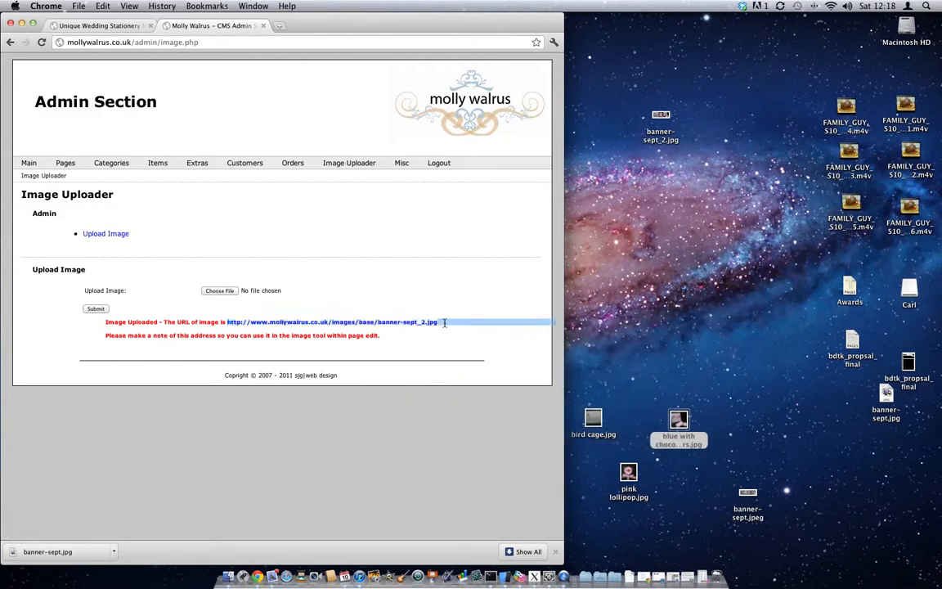
pyautogui.click(368, 303)
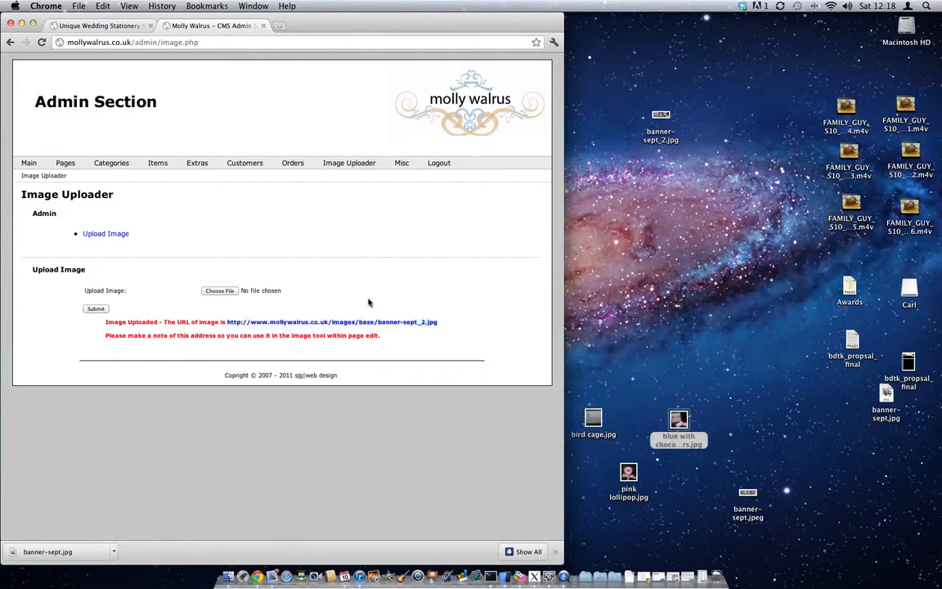
pyautogui.rightClick(313, 326)
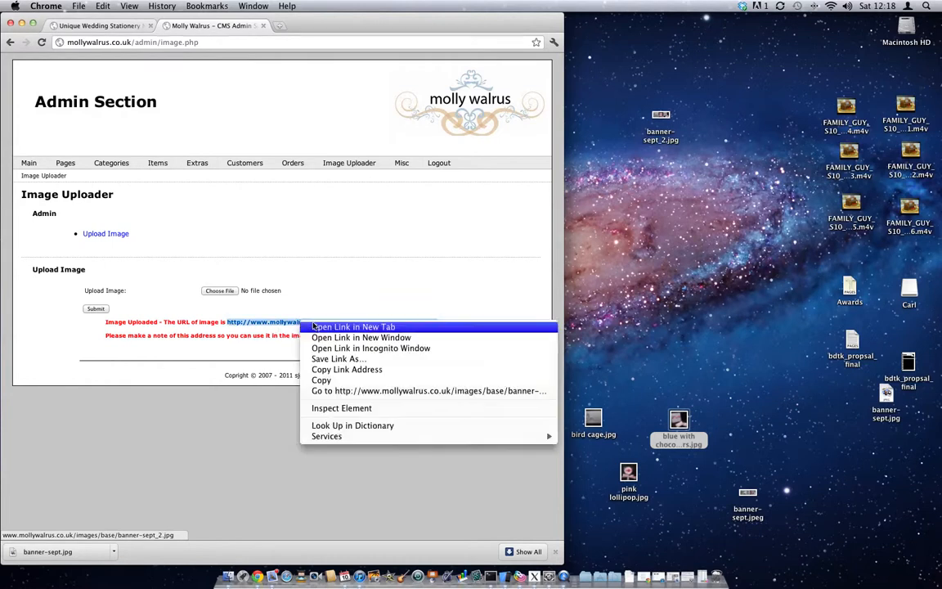
pyautogui.click(360, 369)
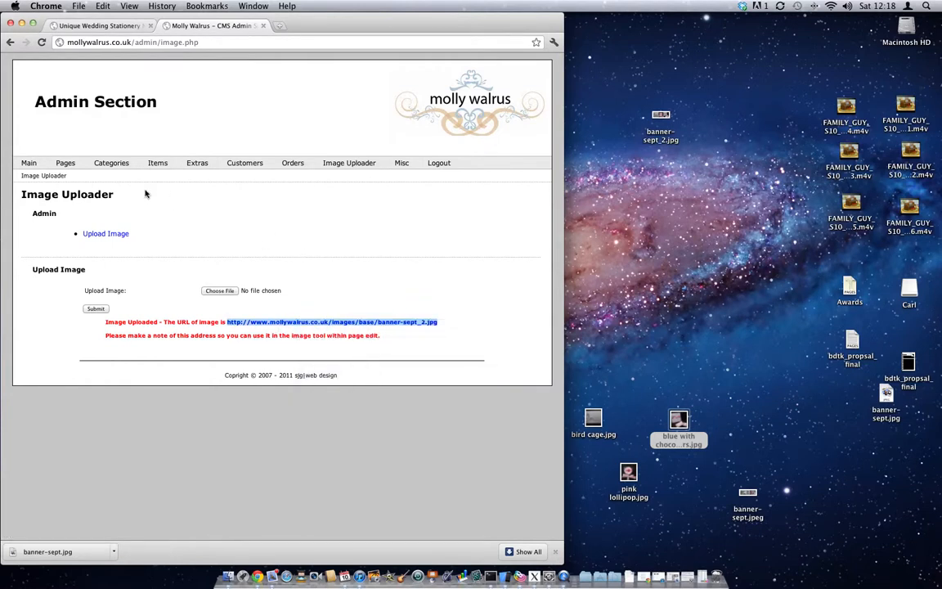
# - Open the home page, index.php, for editing from the admin site's list of pages
pyautogui.click(65, 164)
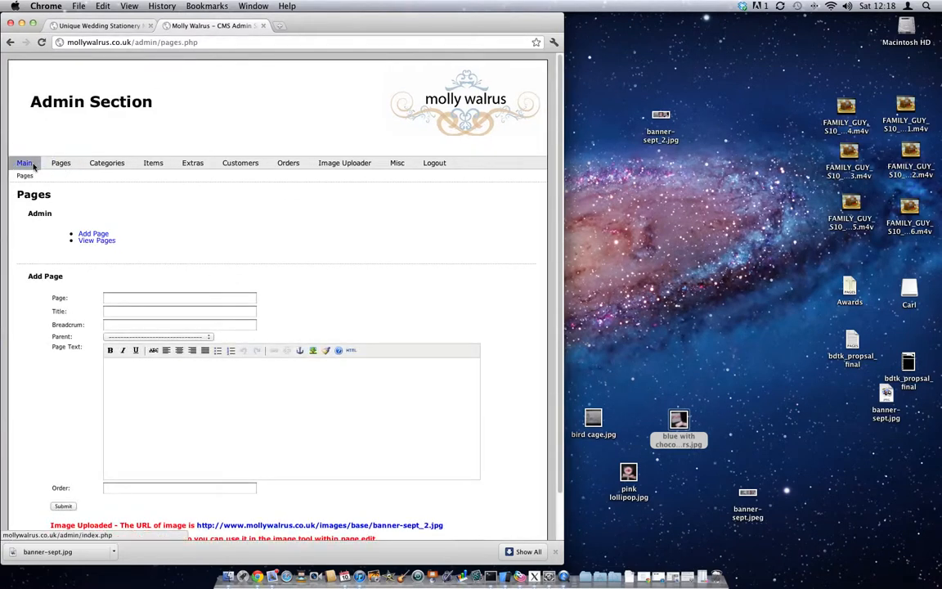
pyautogui.click(89, 240)
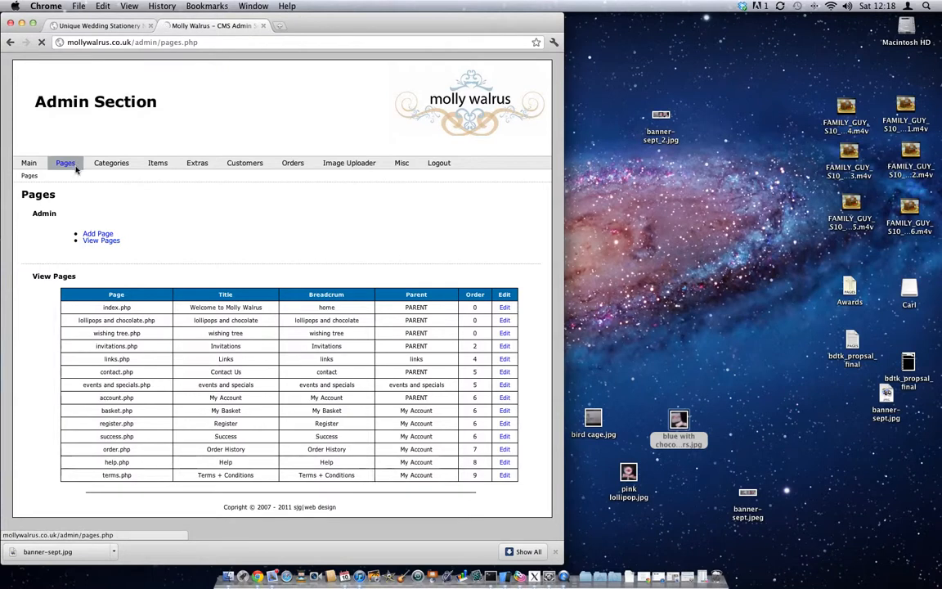
pyautogui.click(103, 241)
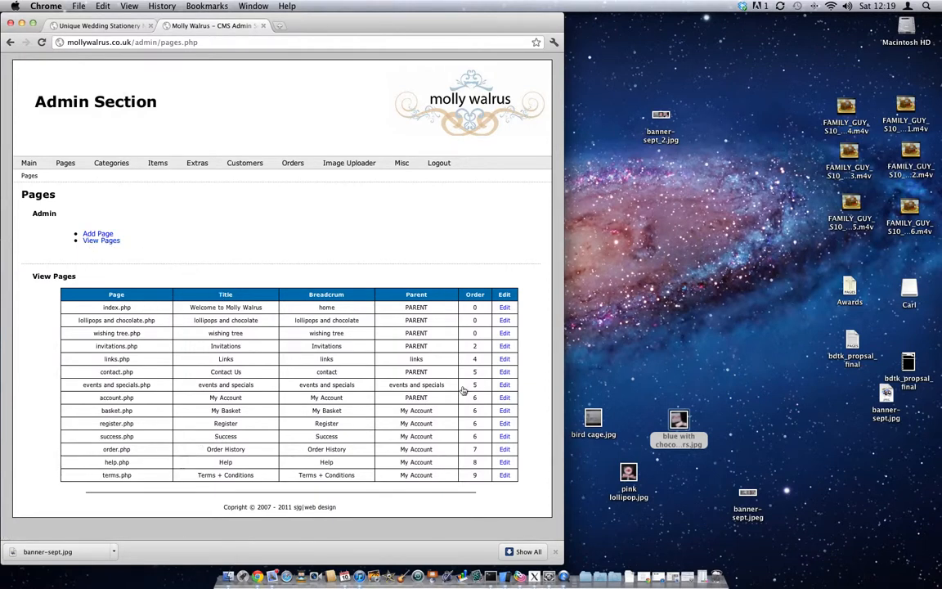
pyautogui.click(505, 309)
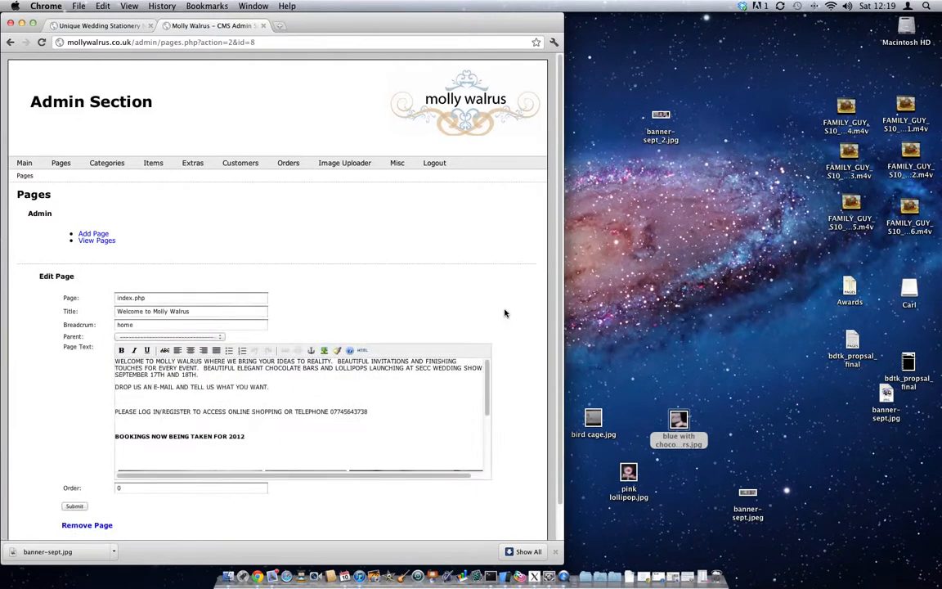
pyautogui.scroll(-3, 487, 409)
pyautogui.moveTo(486, 411); pyautogui.dragTo(487, 450)
pyautogui.hscroll(1, 399, 440)
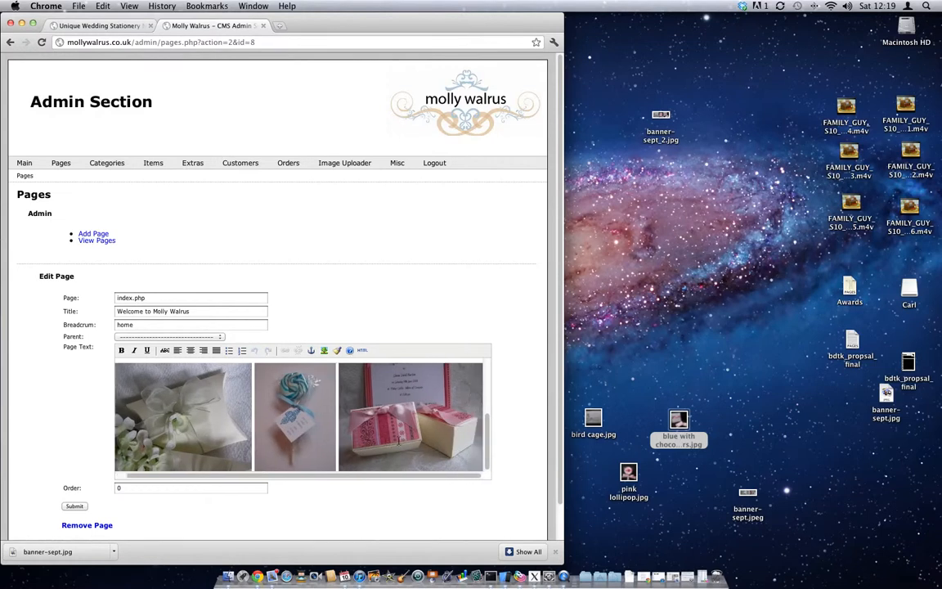
pyautogui.click(476, 446)
pyautogui.scroll(1, 405, 394)
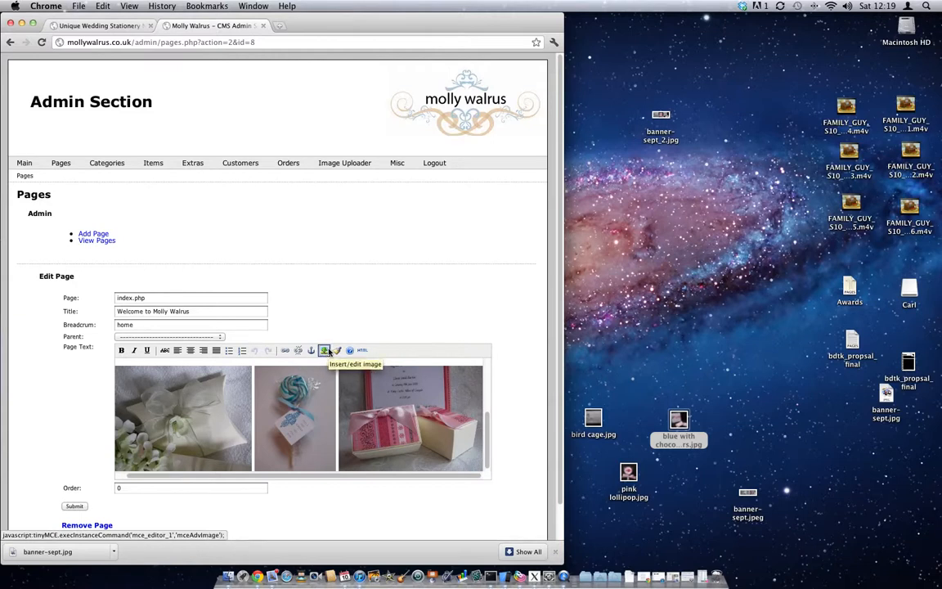
pyautogui.click(324, 351)
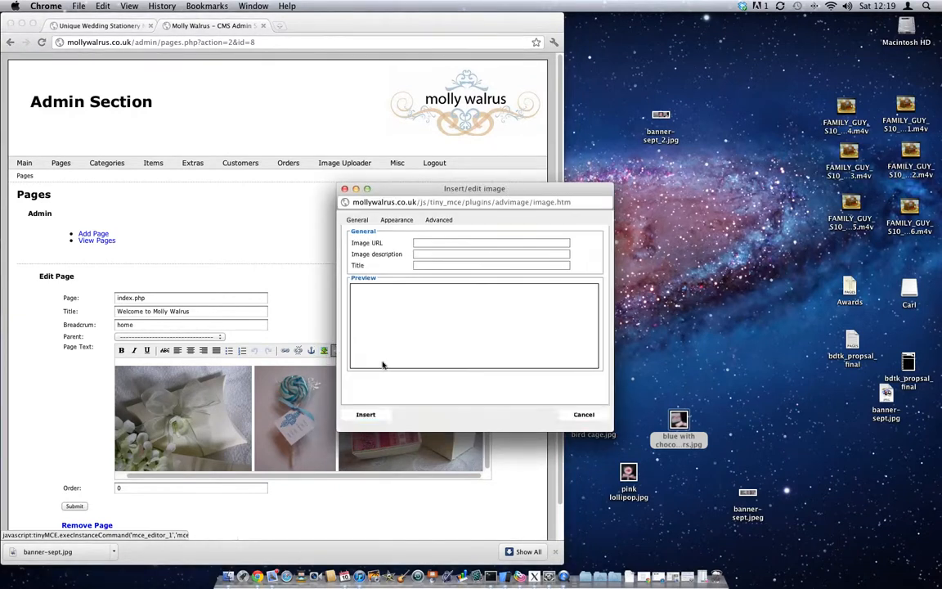
pyautogui.click(590, 414)
# - Delete the old three-photo banner image from the home page's text, keeping the welcome text above it
pyautogui.scroll(-2, 330, 427)
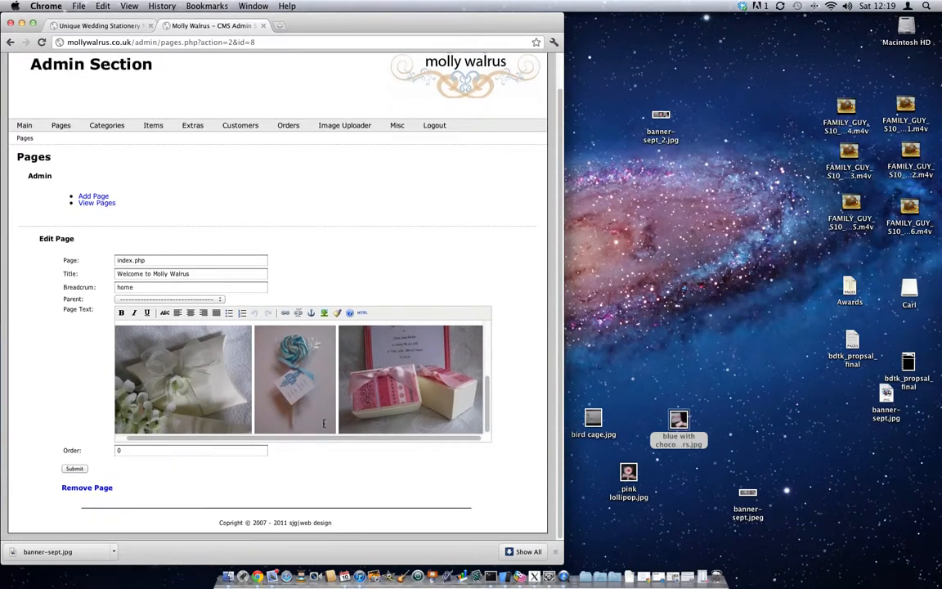
pyautogui.hscroll(-1, 270, 385)
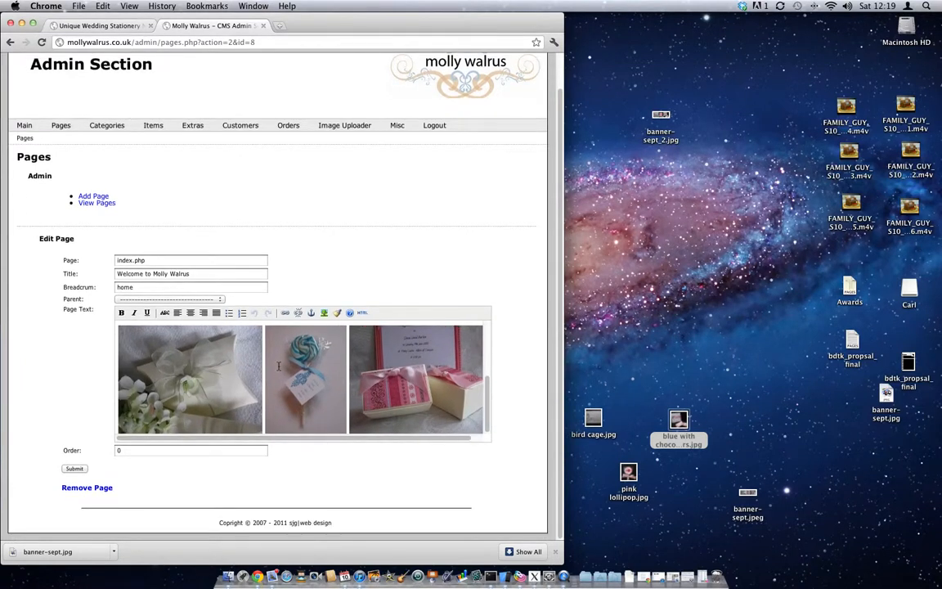
pyautogui.click(295, 338)
pyautogui.hscroll(1, 296, 338)
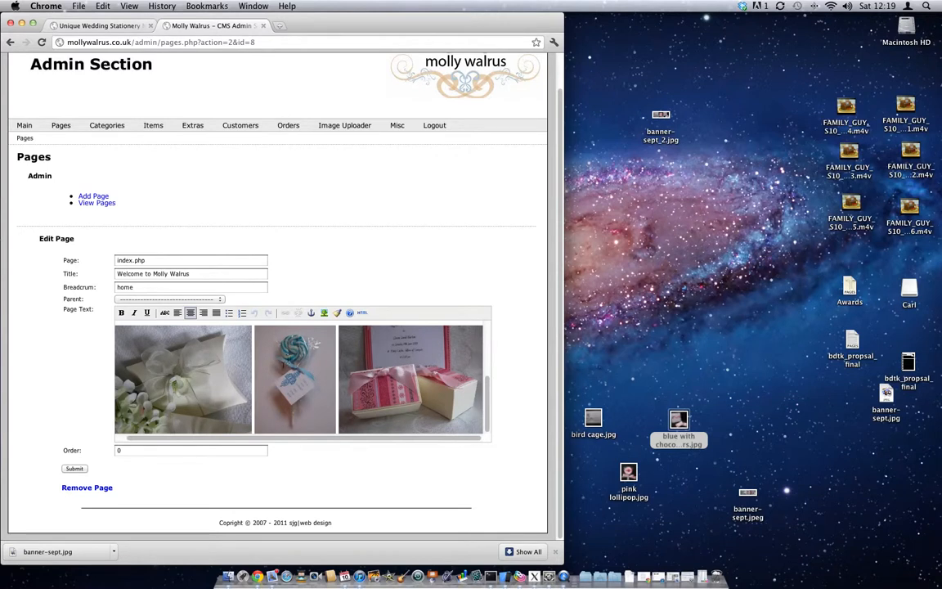
pyautogui.scroll(5, 233, 384)
pyautogui.scroll(-1, 233, 384)
pyautogui.hscroll(-1, 233, 385)
pyautogui.scroll(-6, 226, 370)
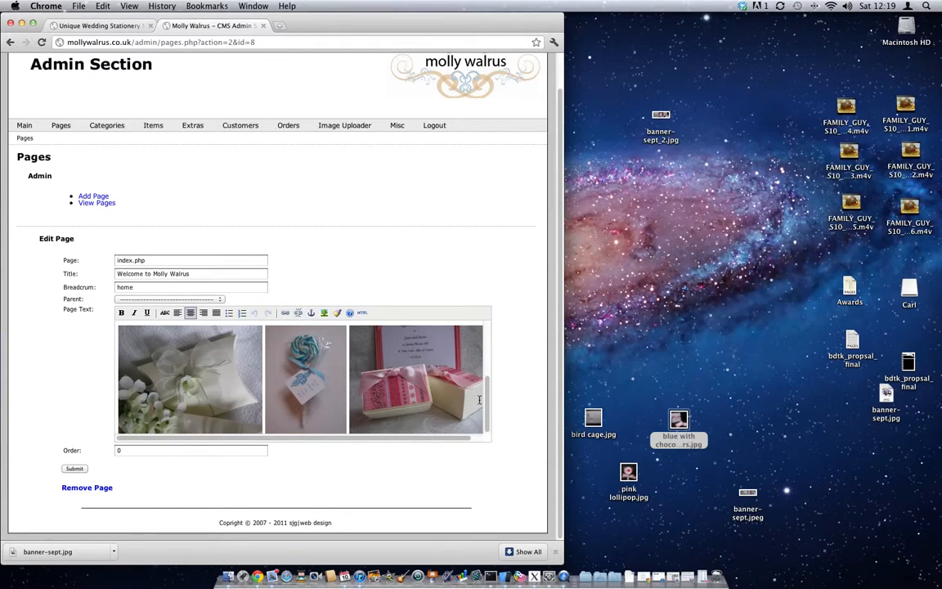
pyautogui.hscroll(1, 479, 399)
pyautogui.scroll(5, 304, 435)
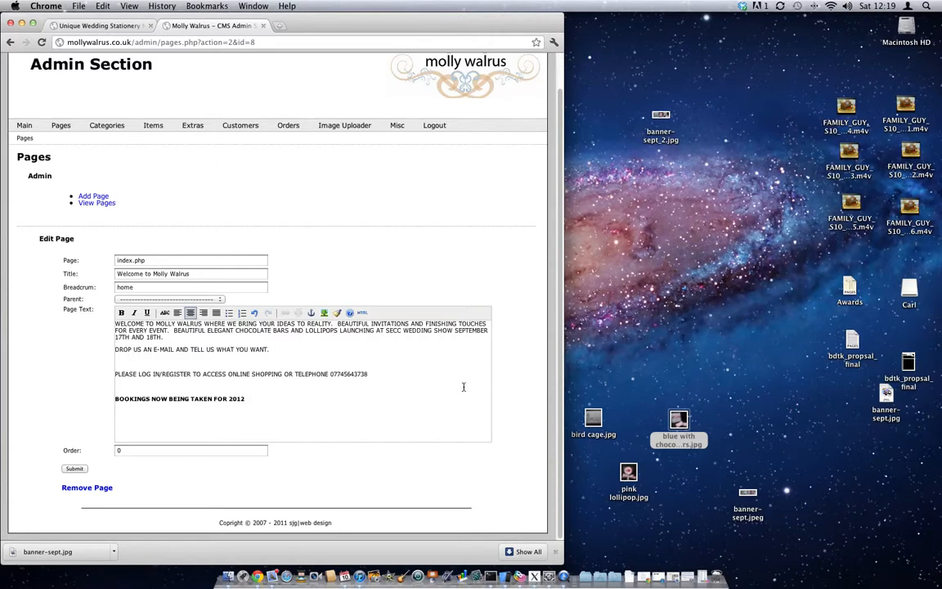
# - Start inserting an image with the copied banner-sept_2.jpg address, the description "Banner for new Products" and the title "New Products"
pyautogui.click(324, 313)
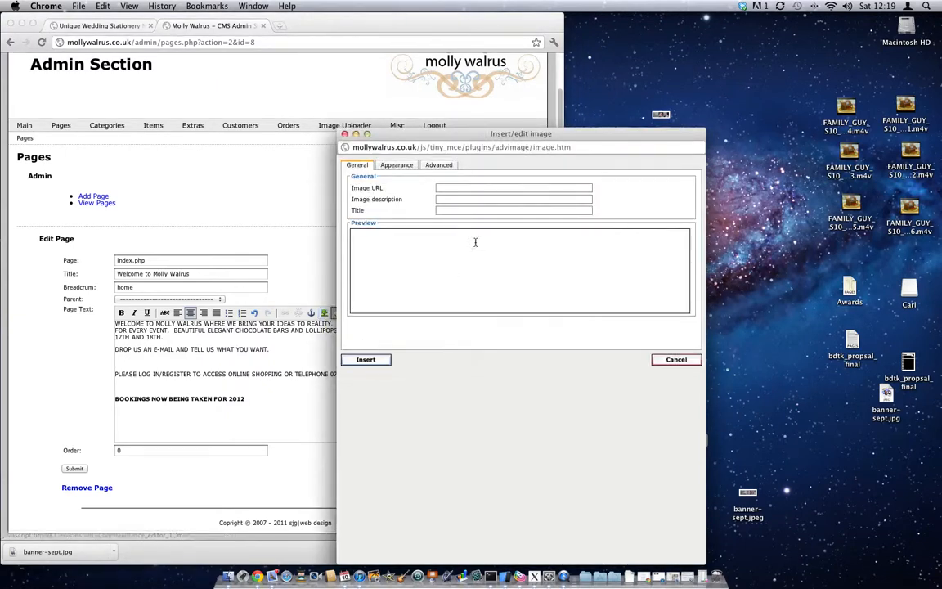
pyautogui.click(499, 188)
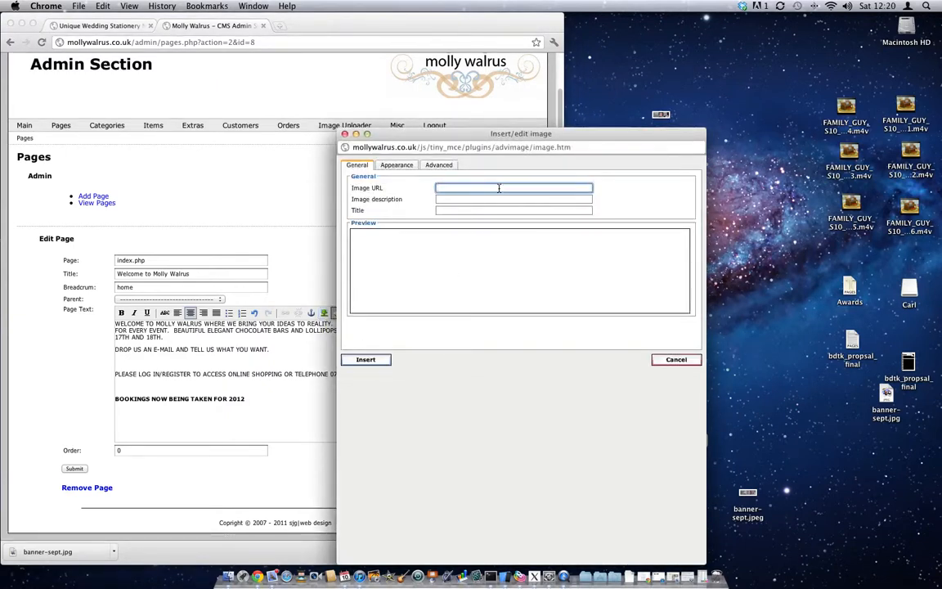
pyautogui.rightClick(499, 189)
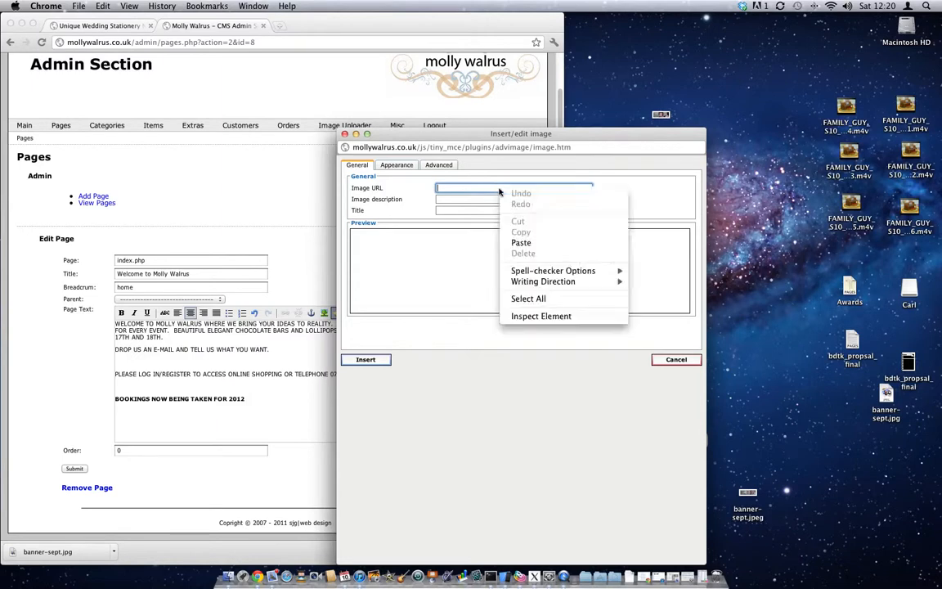
pyautogui.click(521, 243)
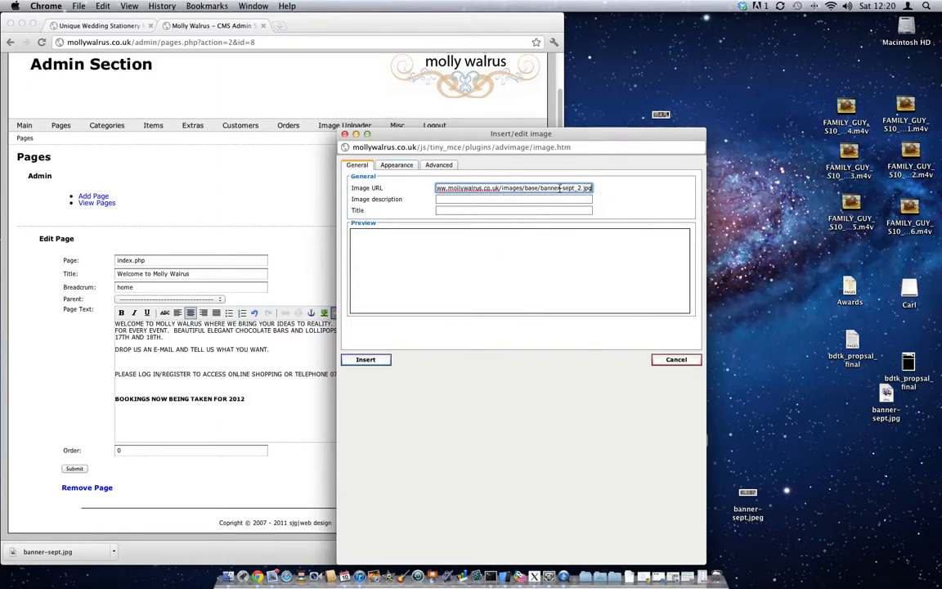
pyautogui.click(471, 199)
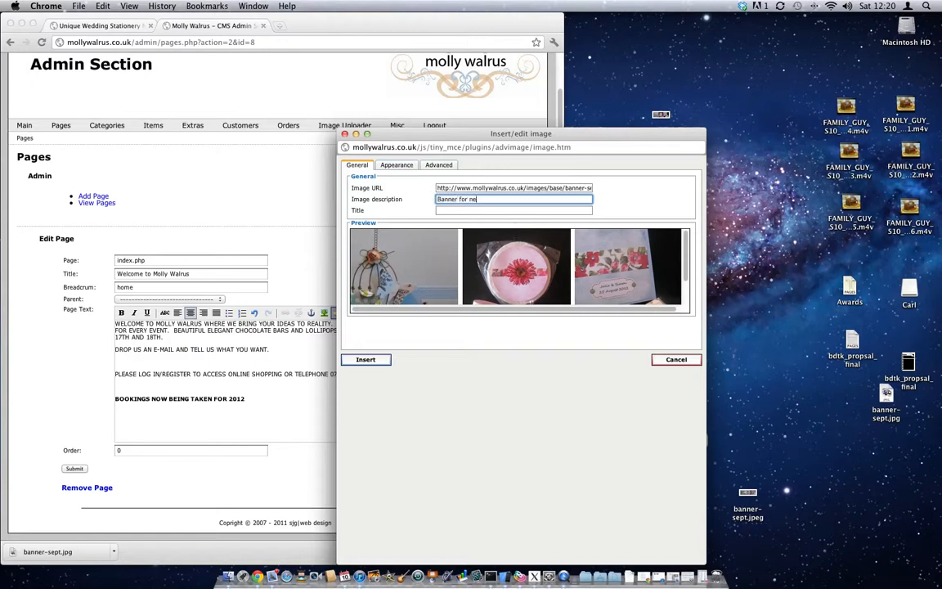
pyautogui.write('ducts')
pyautogui.press('Tab')
pyautogui.write('Ne')
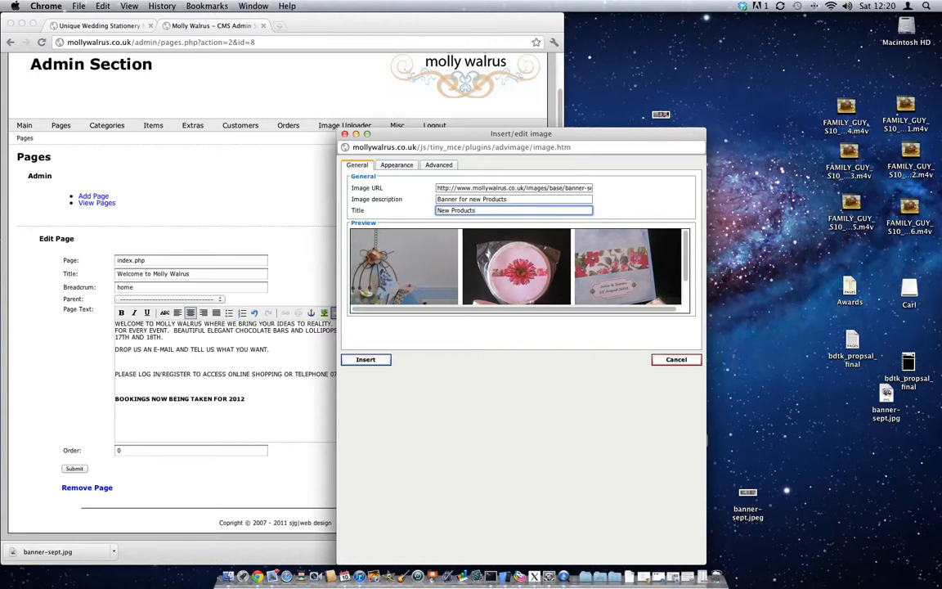
# - Examine the alignment choices, dimensions and advanced options for the banner image being inserted, along with its general details
pyautogui.click(407, 167)
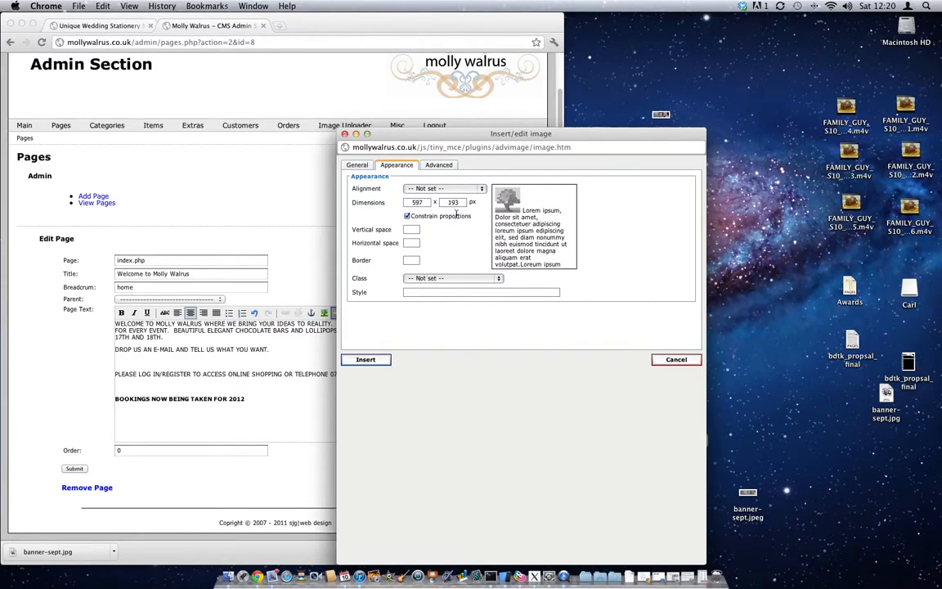
pyautogui.click(481, 190)
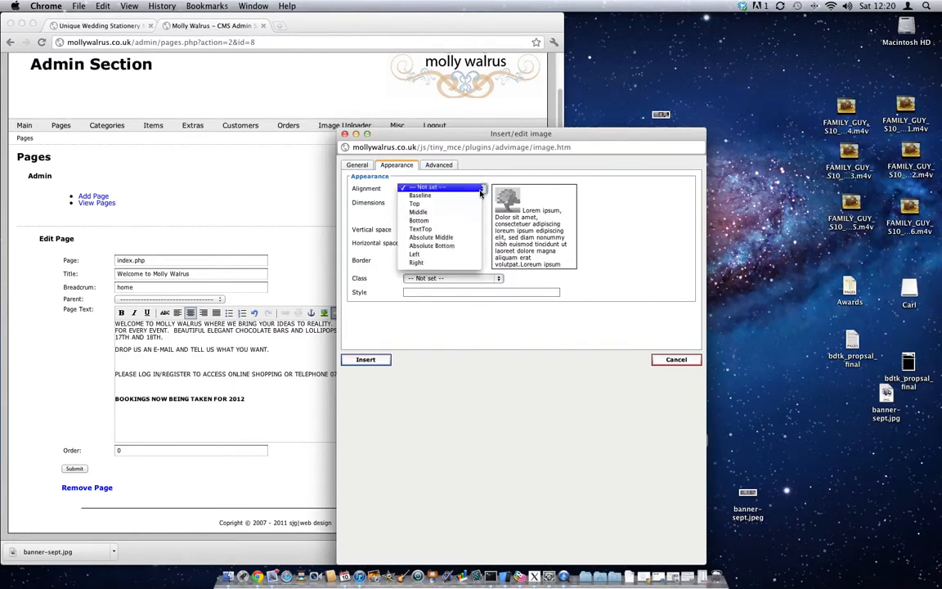
pyautogui.click(481, 192)
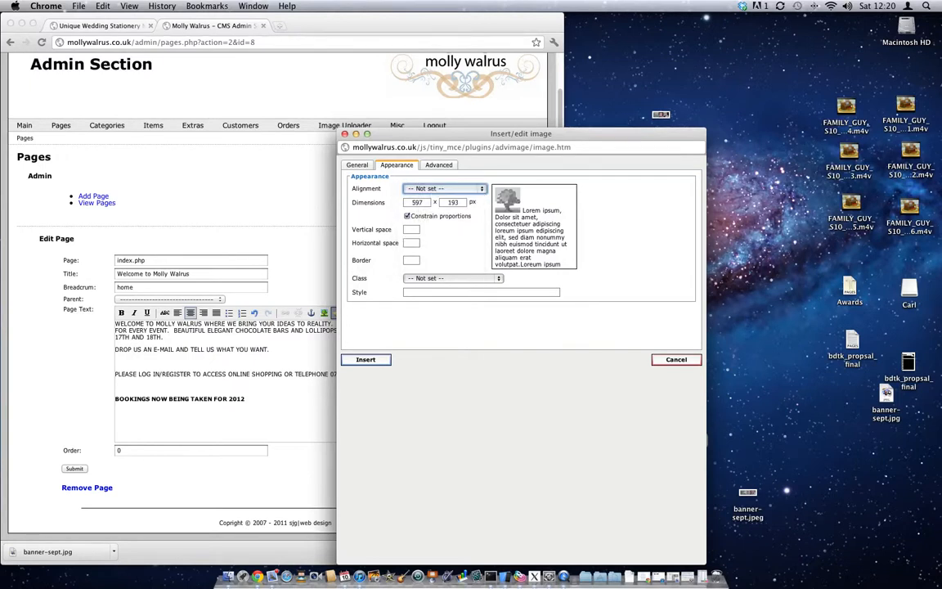
pyautogui.click(441, 166)
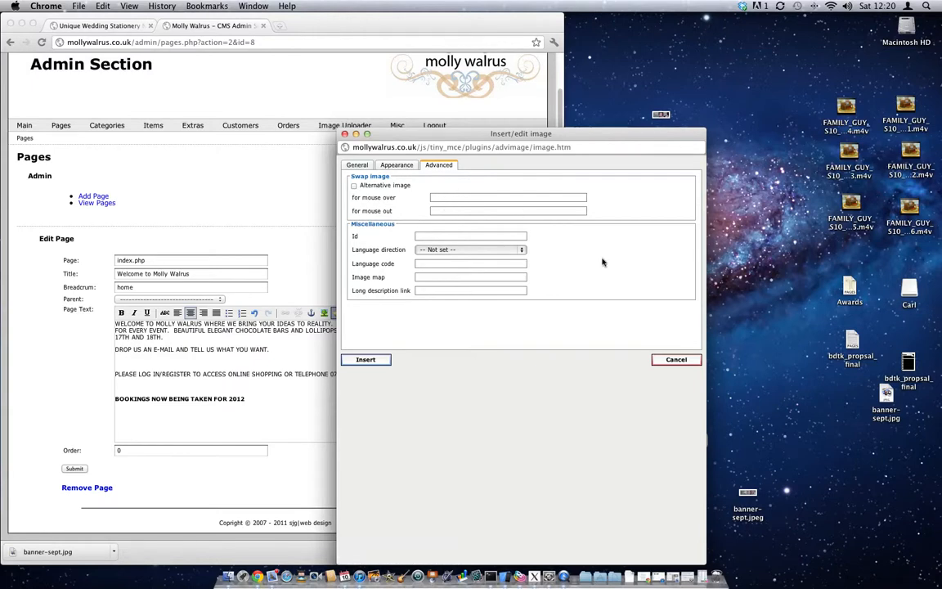
pyautogui.click(398, 167)
pyautogui.click(353, 168)
pyautogui.click(387, 167)
pyautogui.click(359, 168)
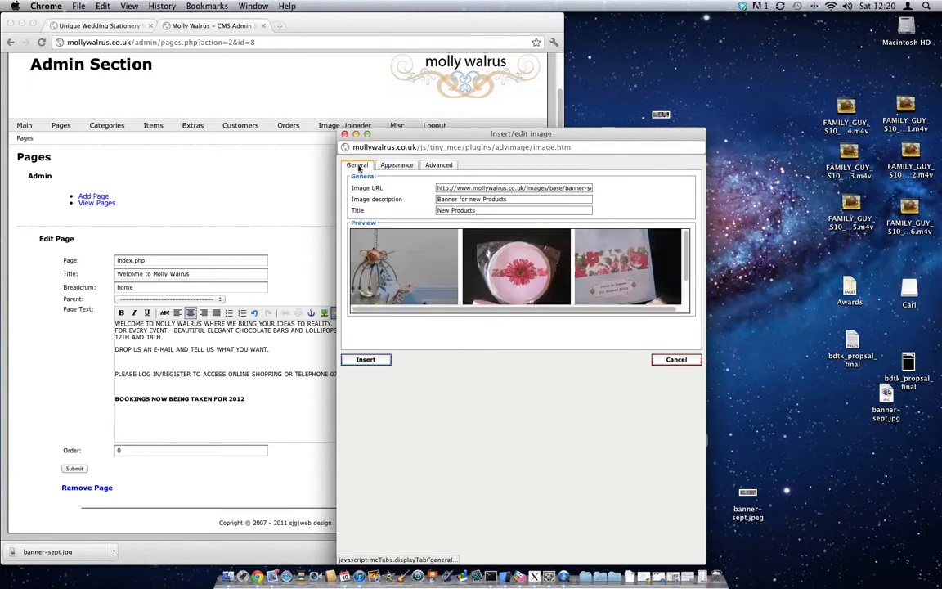
pyautogui.click(396, 166)
# - Insert the new banner centred below the welcome text and submit the index.php page
pyautogui.click(366, 360)
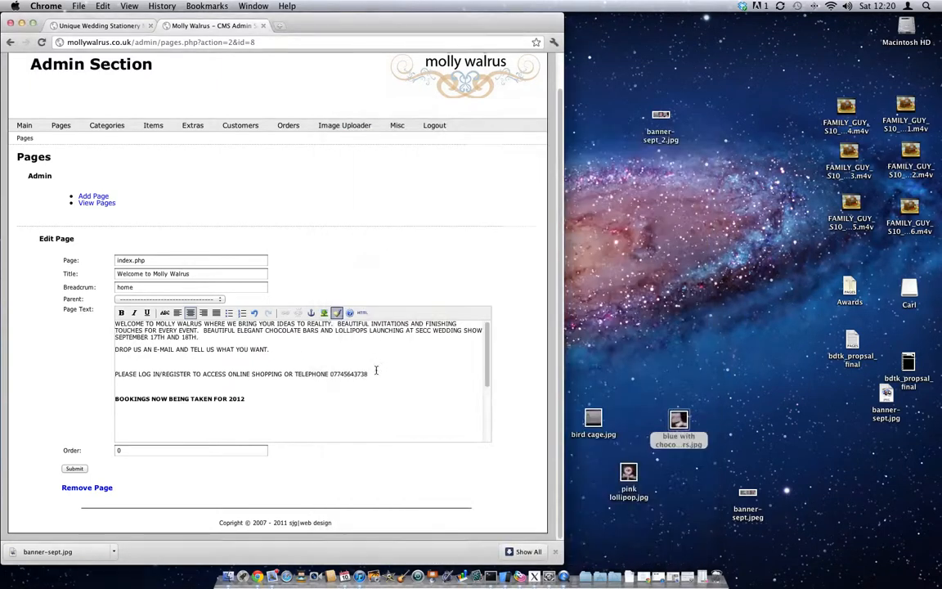
pyautogui.scroll(-5, 288, 421)
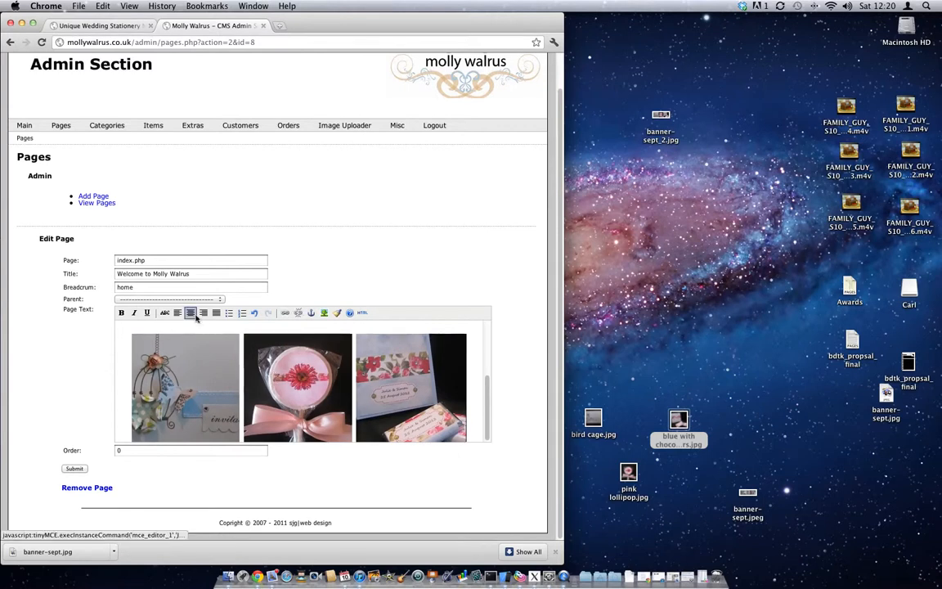
pyautogui.click(193, 315)
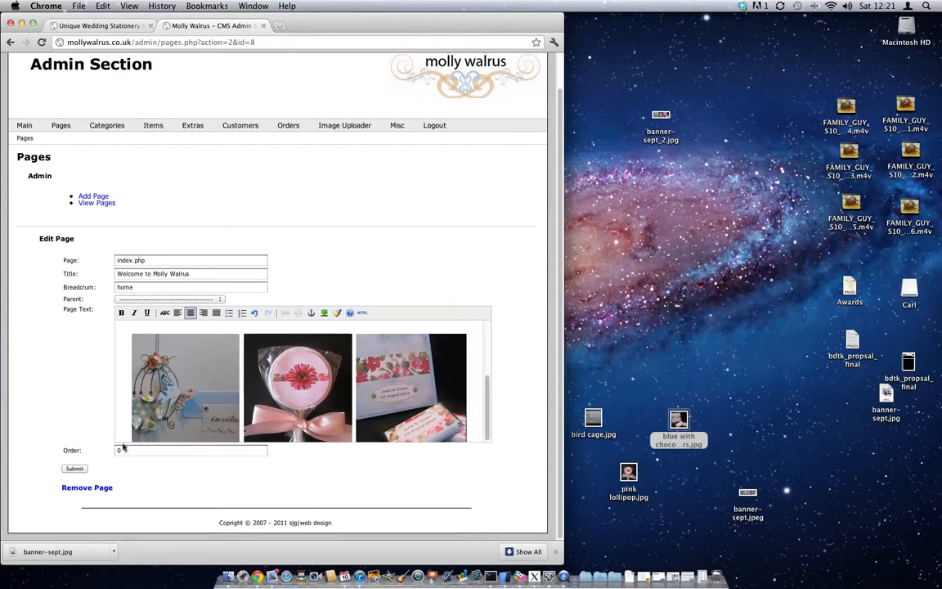
pyautogui.click(73, 469)
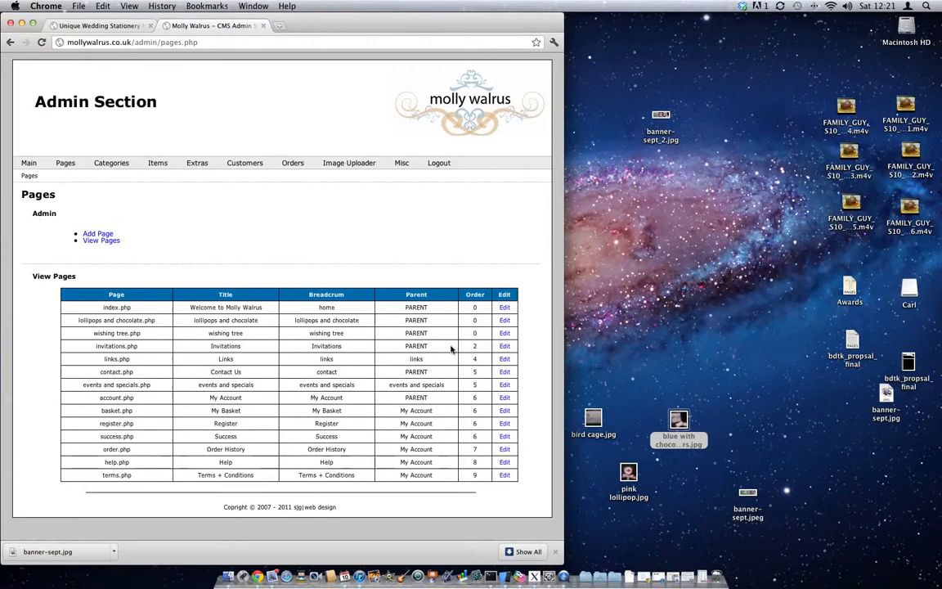
# - Reload the live home page to check the banner, and browse the lollipops and chocolate, wishing tree, Invitations, contact and links pages
pyautogui.click(104, 27)
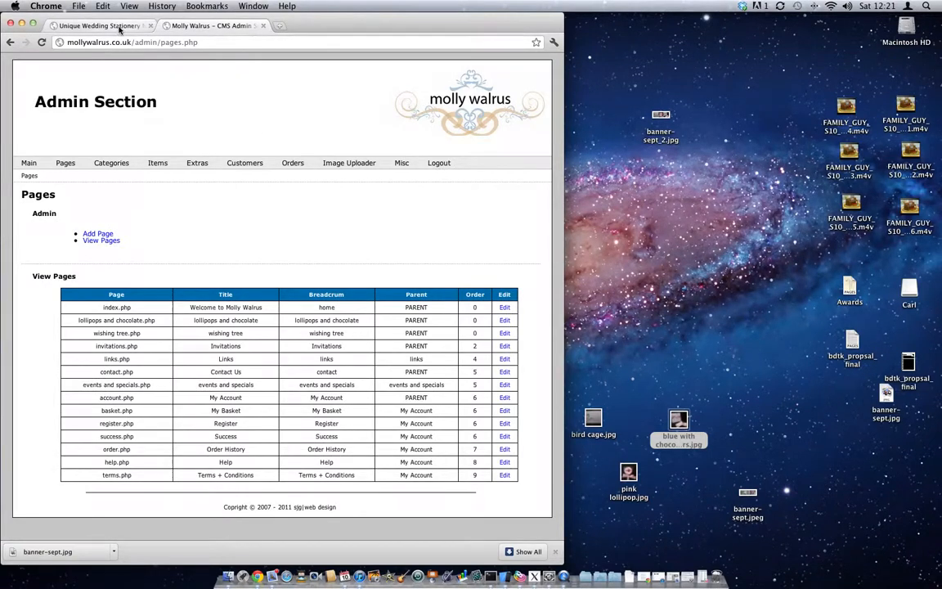
pyautogui.click(42, 43)
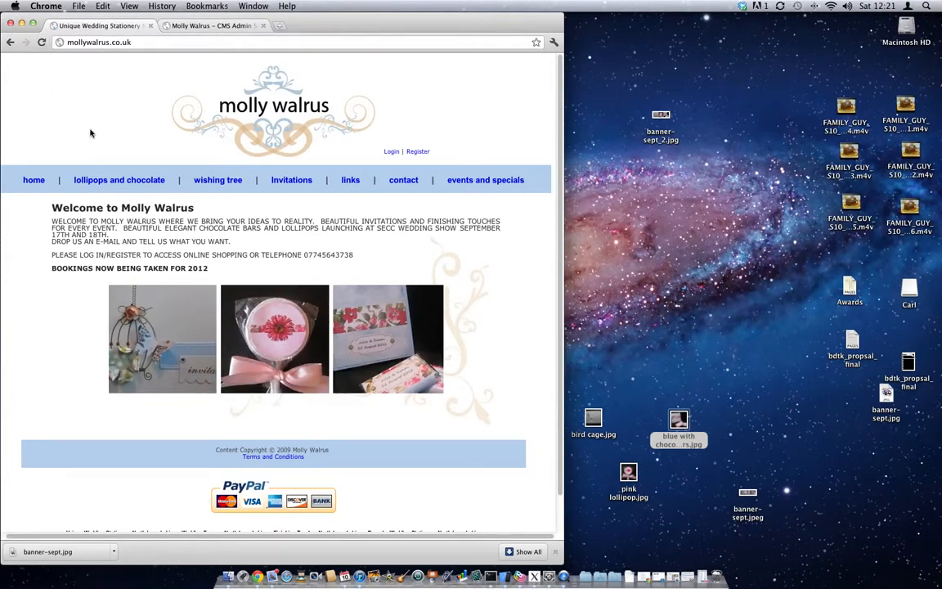
pyautogui.click(85, 181)
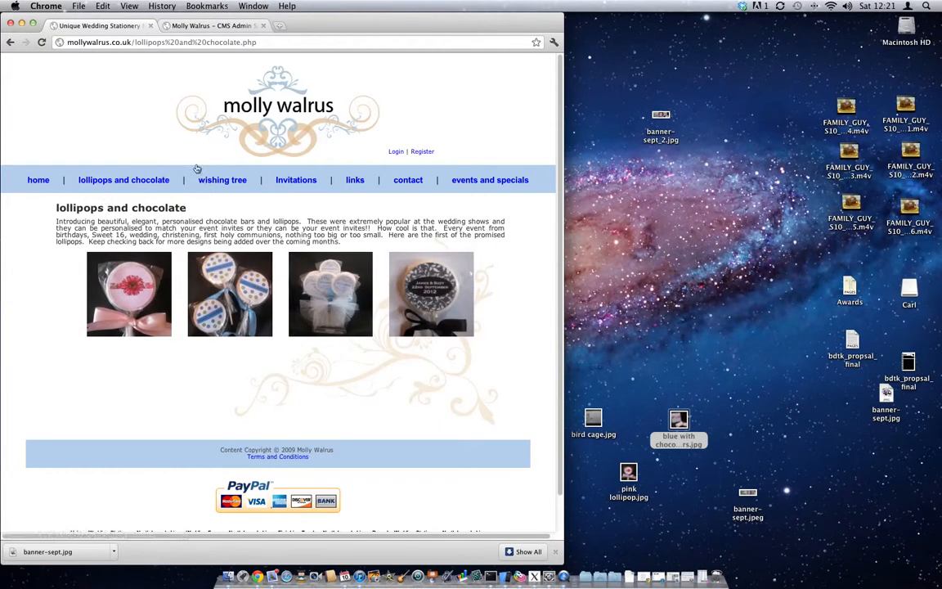
pyautogui.click(218, 184)
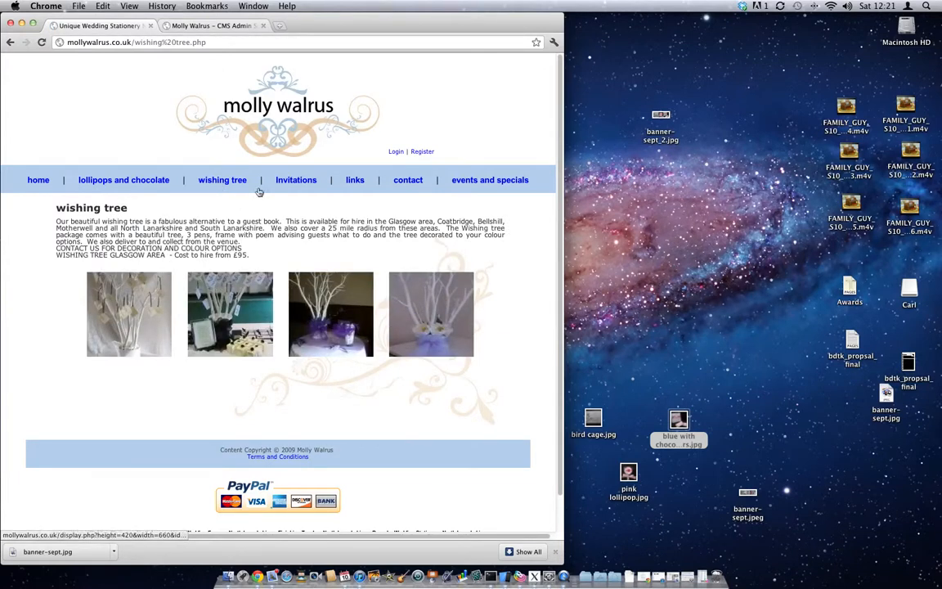
pyautogui.click(304, 181)
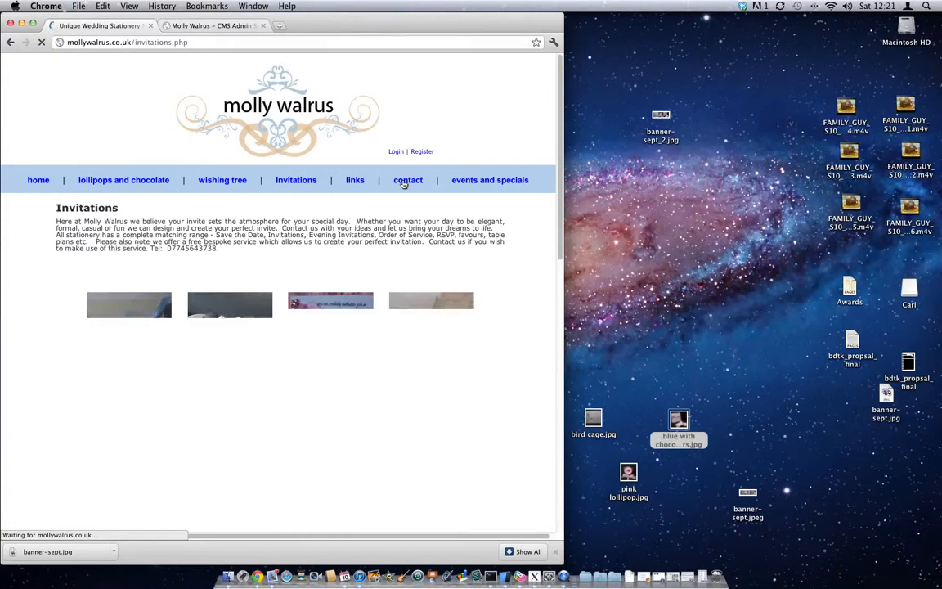
pyautogui.click(403, 182)
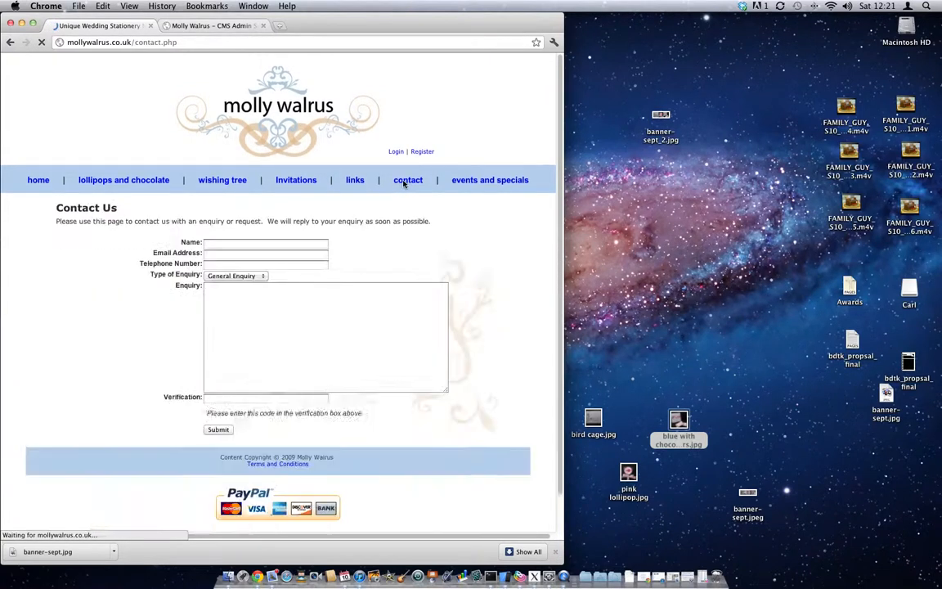
pyautogui.click(358, 180)
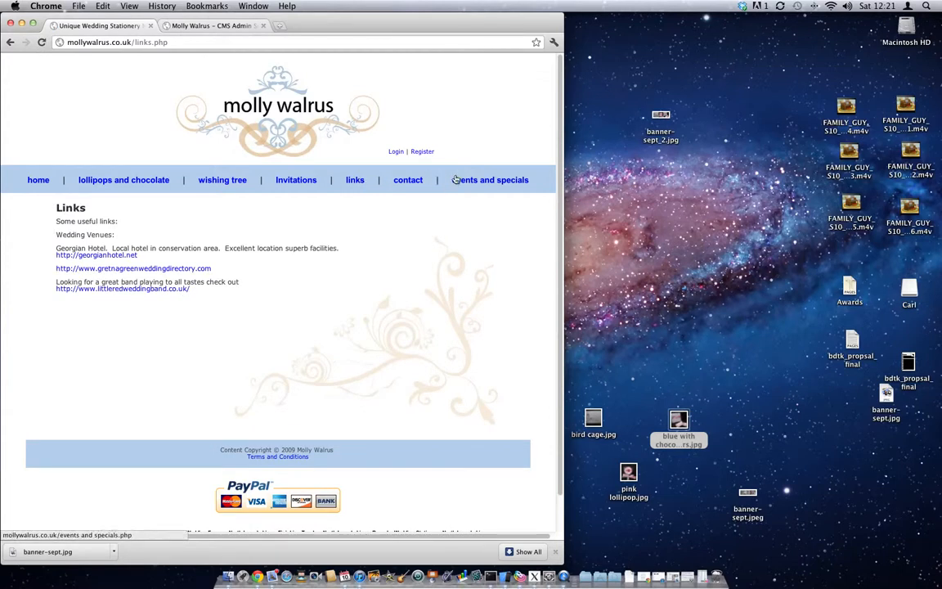
# - Revisit the admin site's Image Uploader and list of pages, and return to the live site's home page
pyautogui.click(206, 26)
pyautogui.click(339, 164)
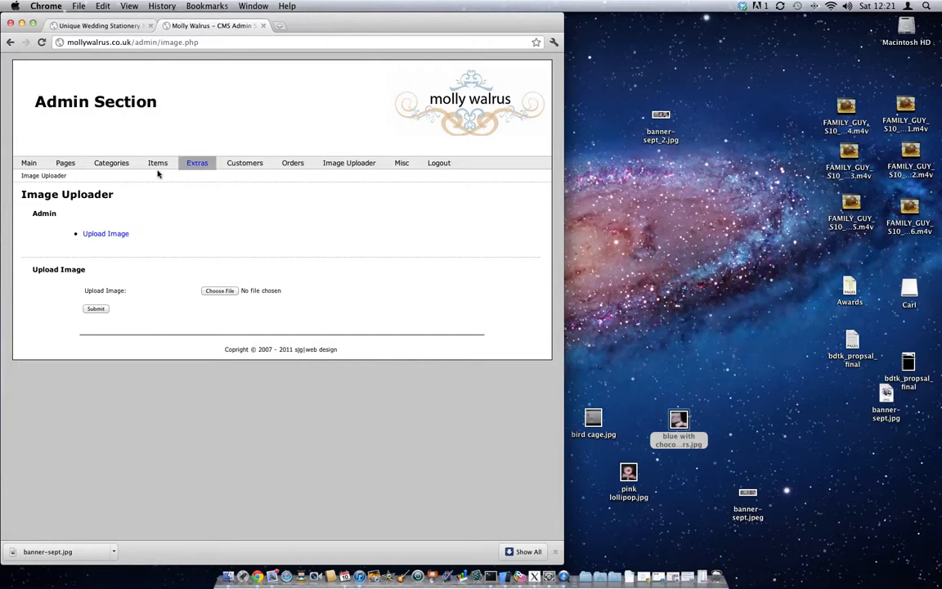
pyautogui.click(75, 163)
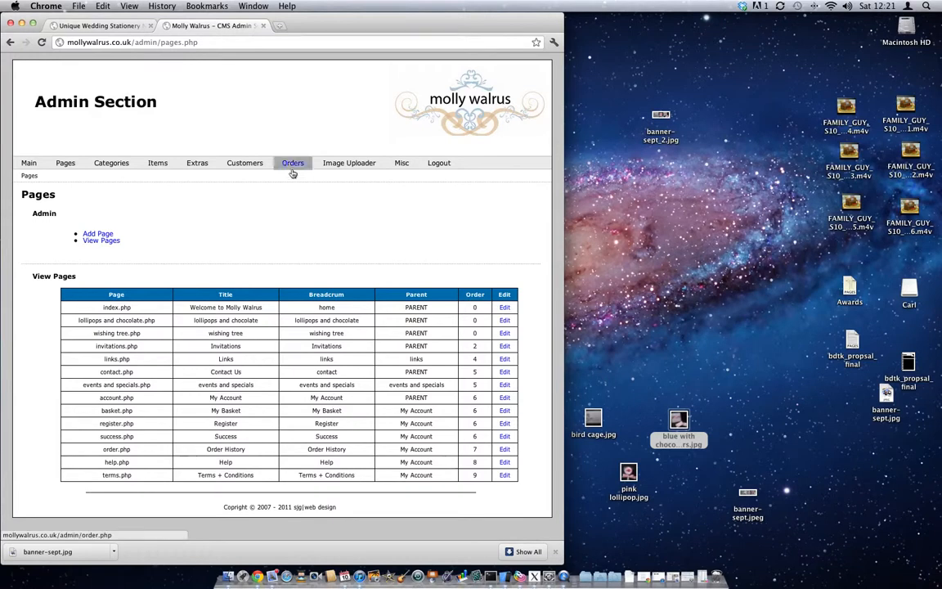
pyautogui.click(127, 28)
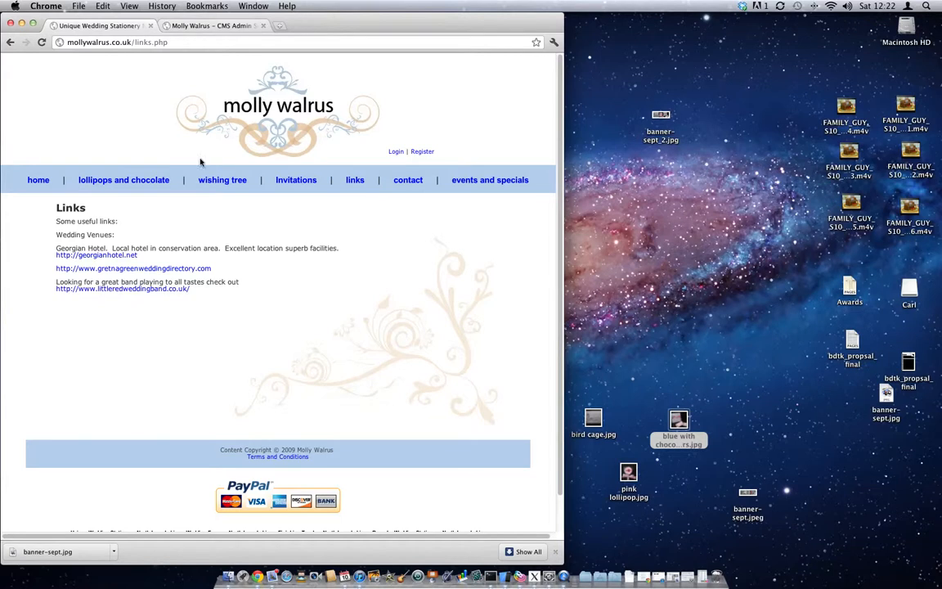
pyautogui.click(47, 185)
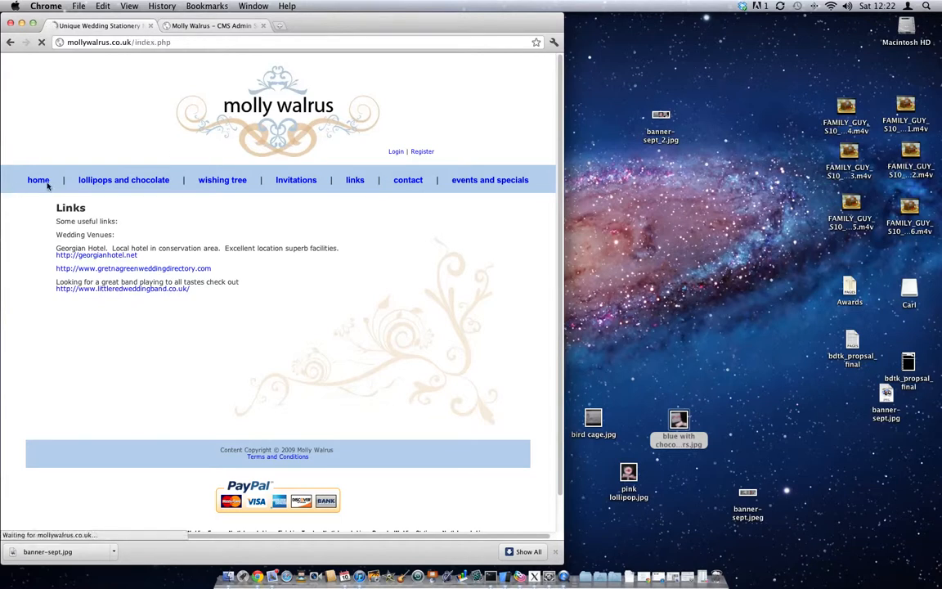